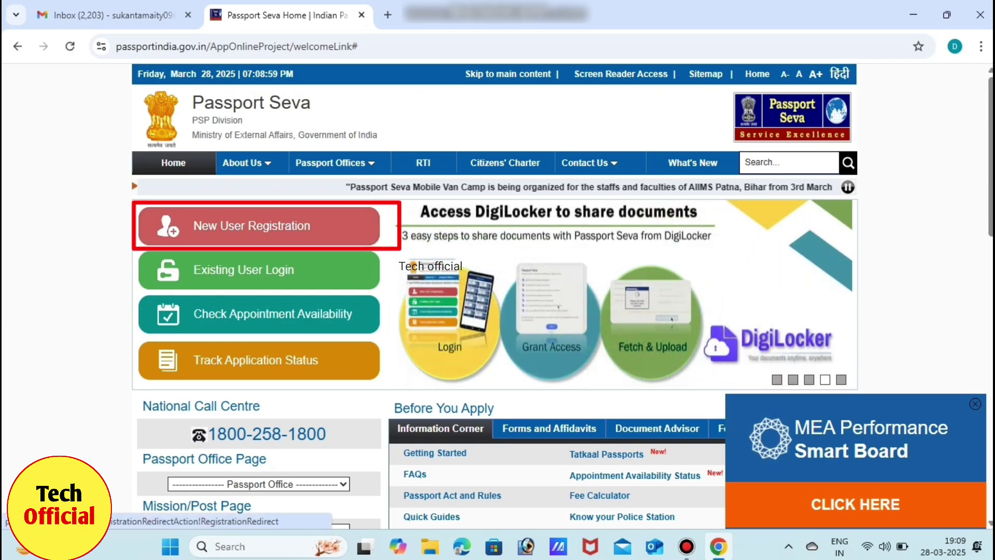
# Open New User Registration and scroll down to the User Registration form.
pyautogui.click(259, 226)
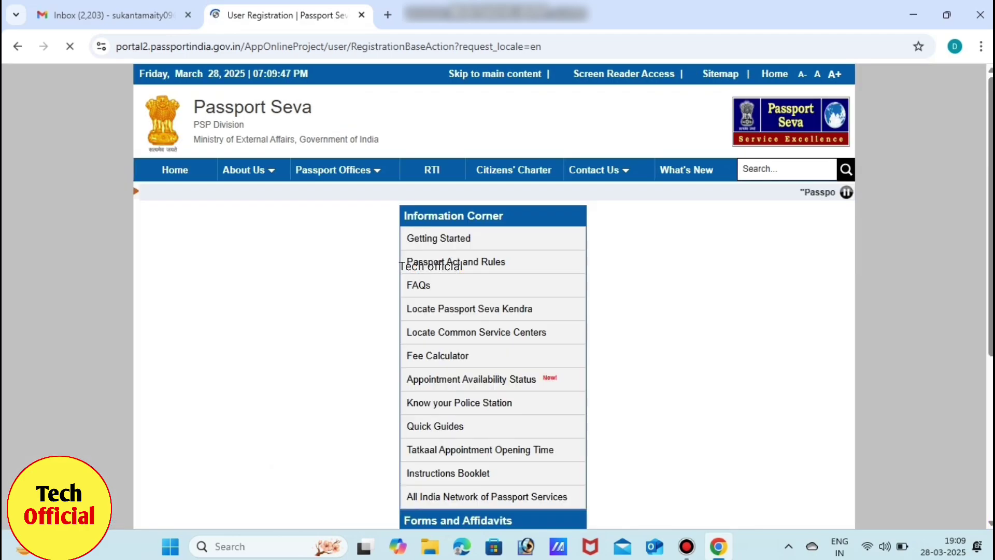
pyautogui.scroll(-3, 493, 295)
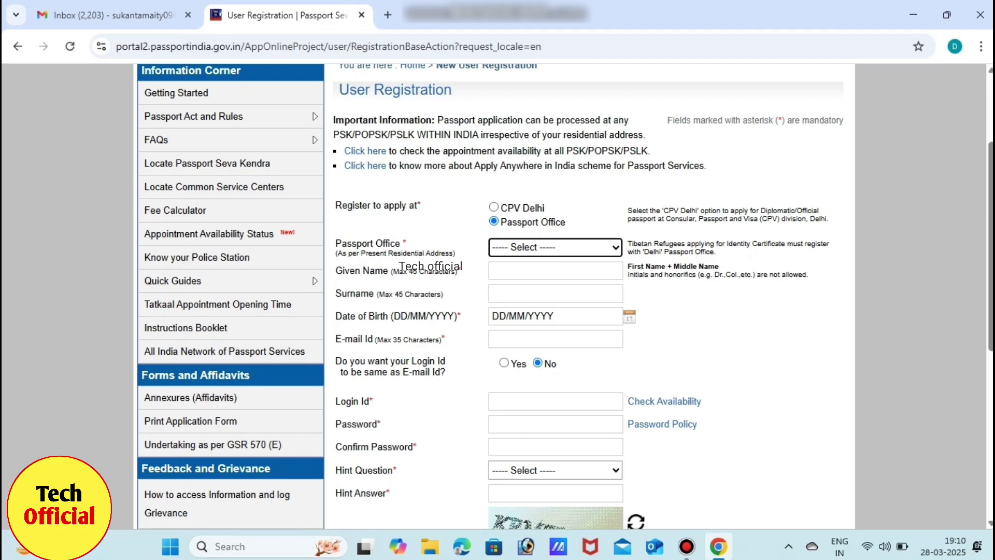
# Select Kolkata from the Passport Office list.
pyautogui.hotkey('alt', 'Down')
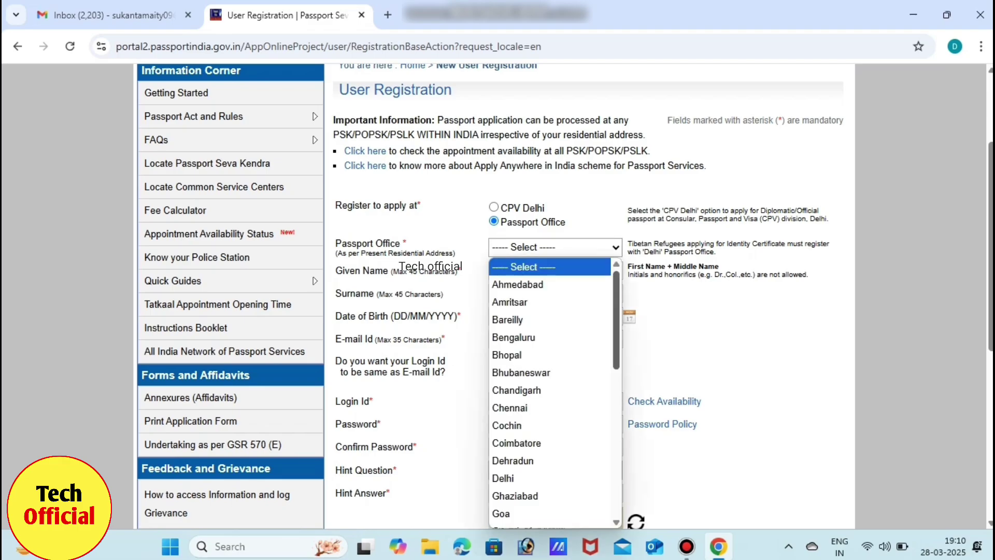
pyautogui.scroll(-10, 550, 394)
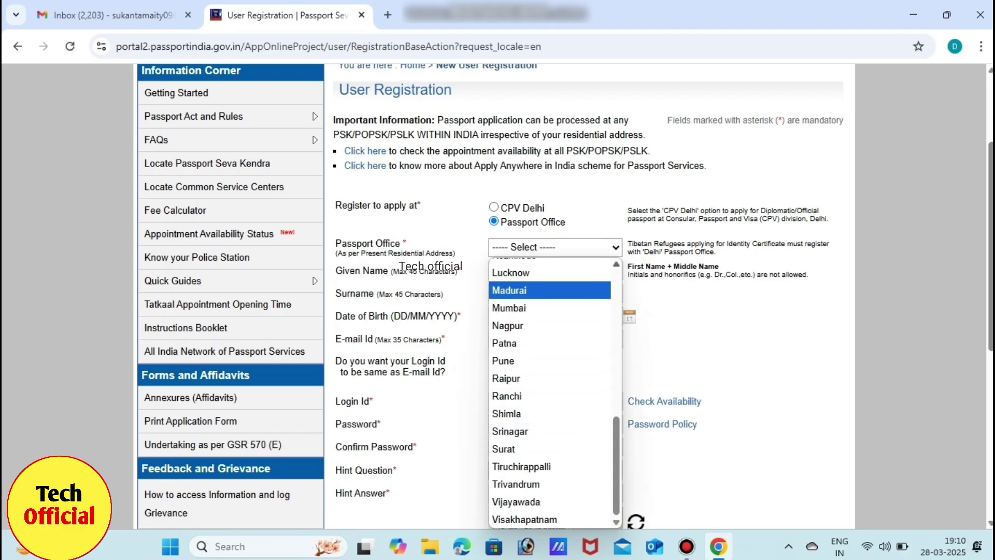
pyautogui.scroll(3, 549, 394)
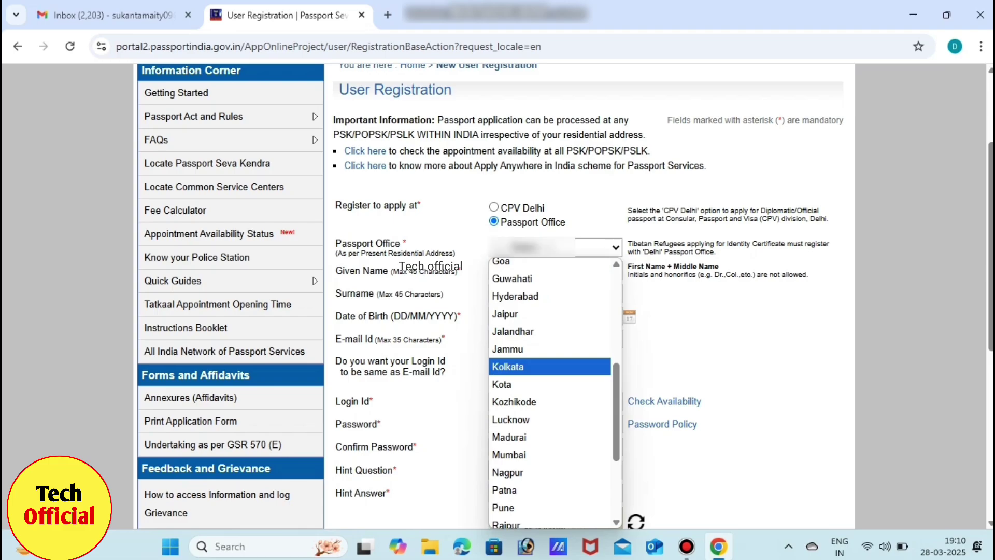
pyautogui.click(518, 366)
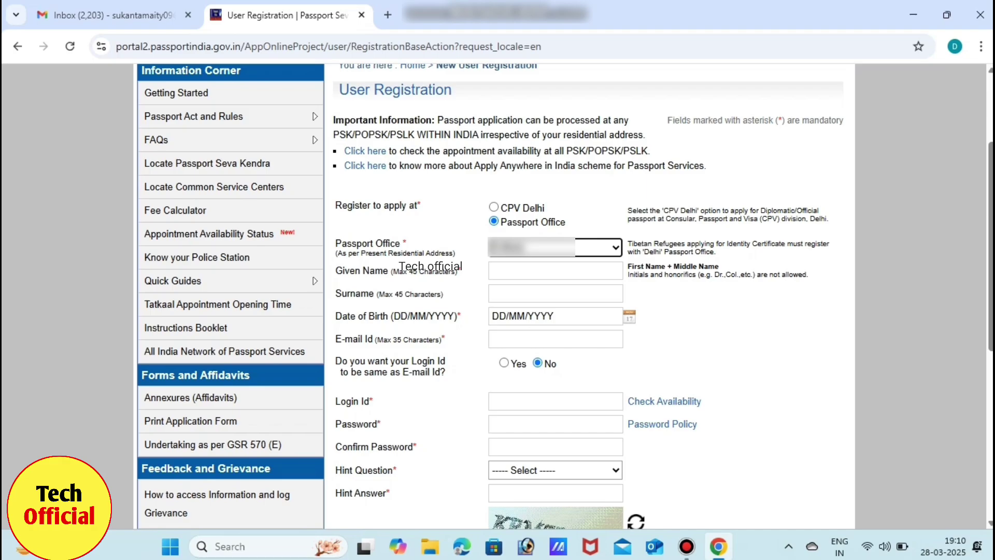
# Visit the given name, surname and date-of-birth fields, dismissing the birth-date calendar.
pyautogui.click(555, 270)
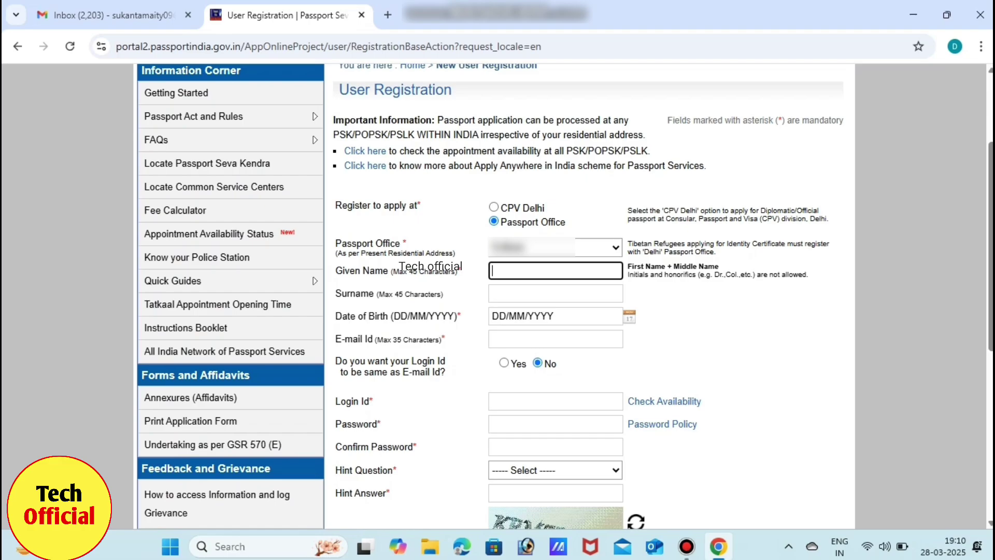
pyautogui.click(555, 293)
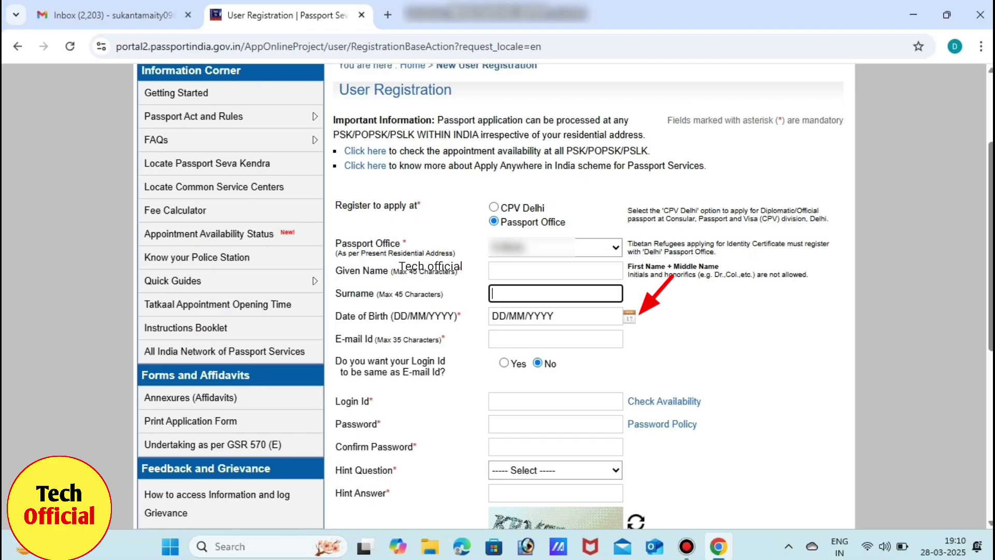
pyautogui.click(629, 316)
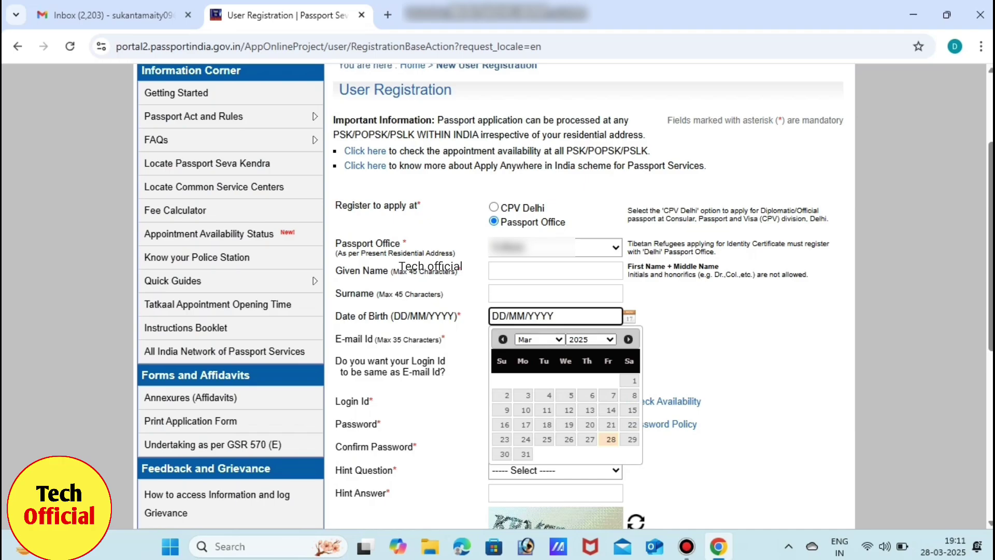
pyautogui.press('Escape')
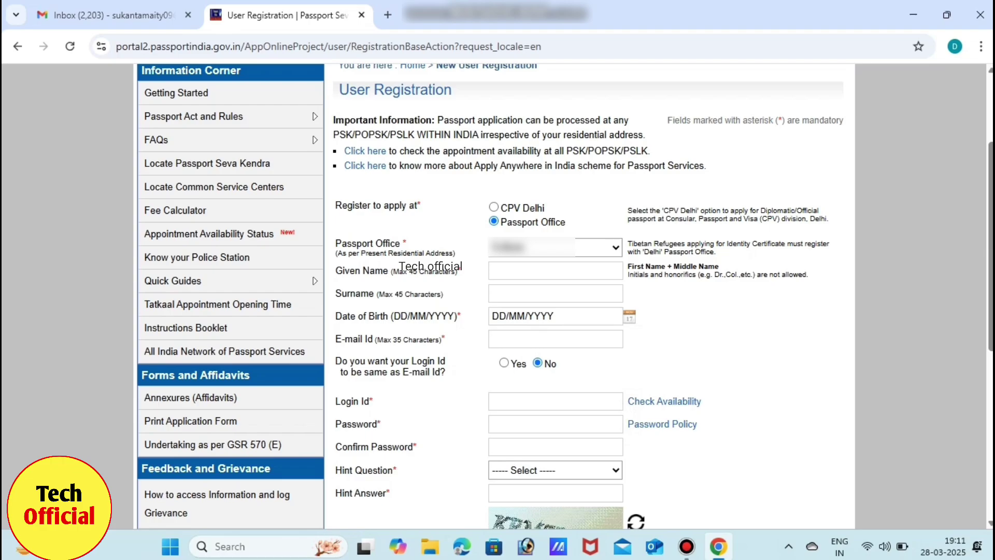
# Fill in the e-mail field, enter the account password and begin typing its confirmation.
pyautogui.click(556, 339)
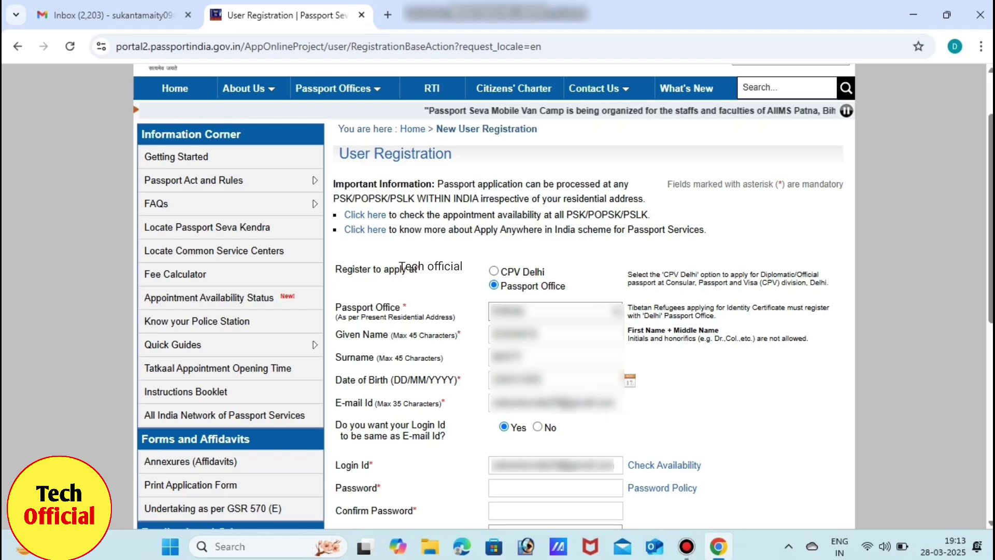
pyautogui.click(555, 488)
pyautogui.write('••••••')
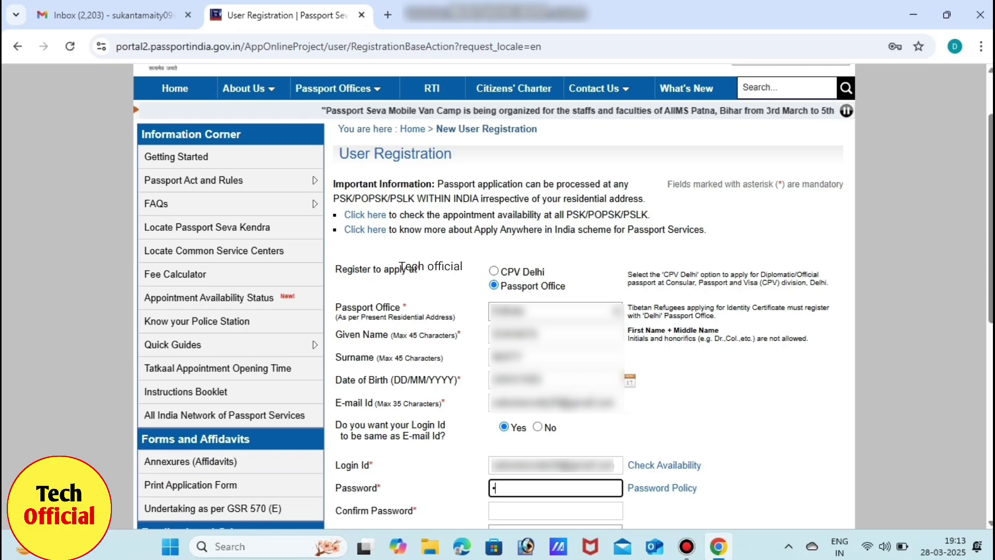
pyautogui.write('••••')
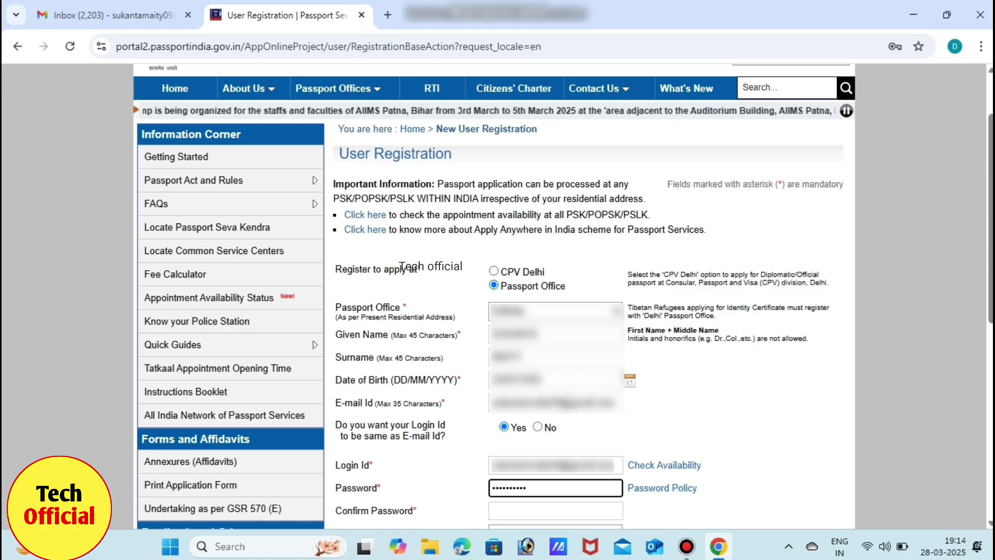
pyautogui.press('Tab')
pyautogui.write('••••')
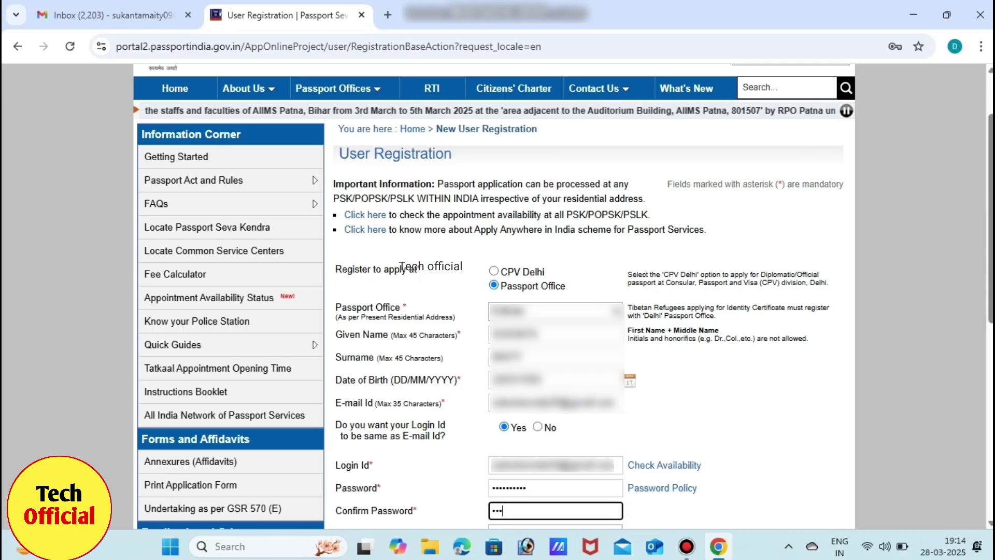
pyautogui.write('•••')
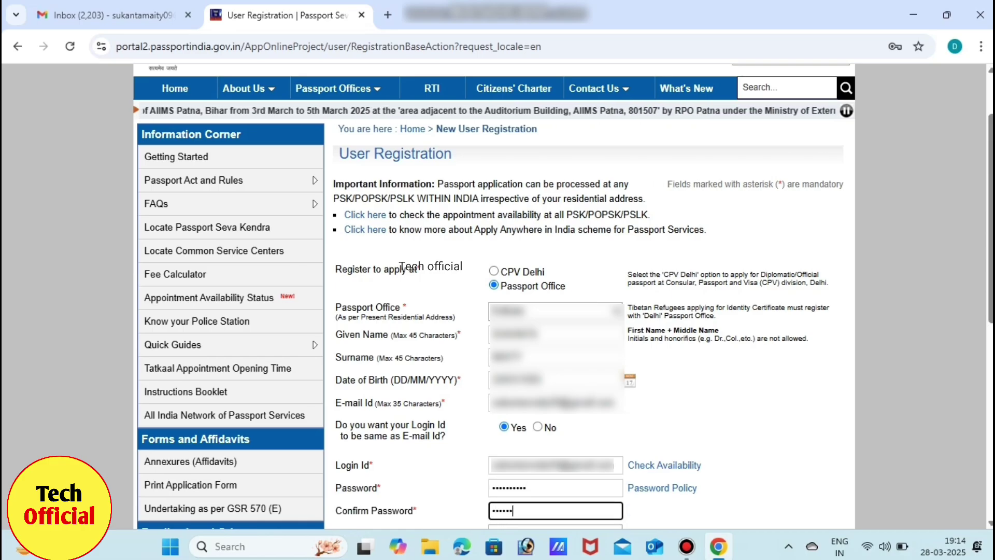
pyautogui.write('•••')
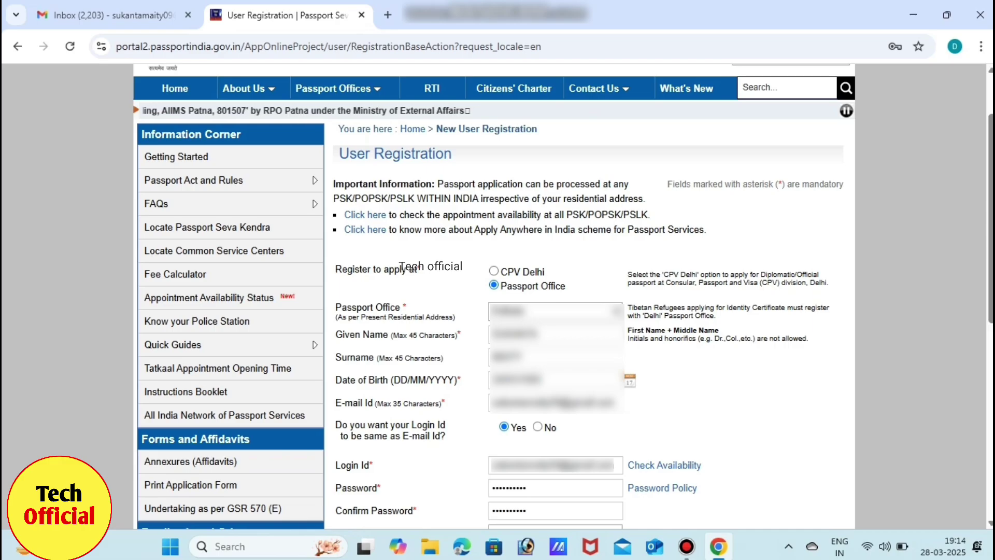
# Enter the Birth City hint answer and the displayed captcha, then submit the registration.
pyautogui.scroll(-5, 493, 295)
pyautogui.click(555, 264)
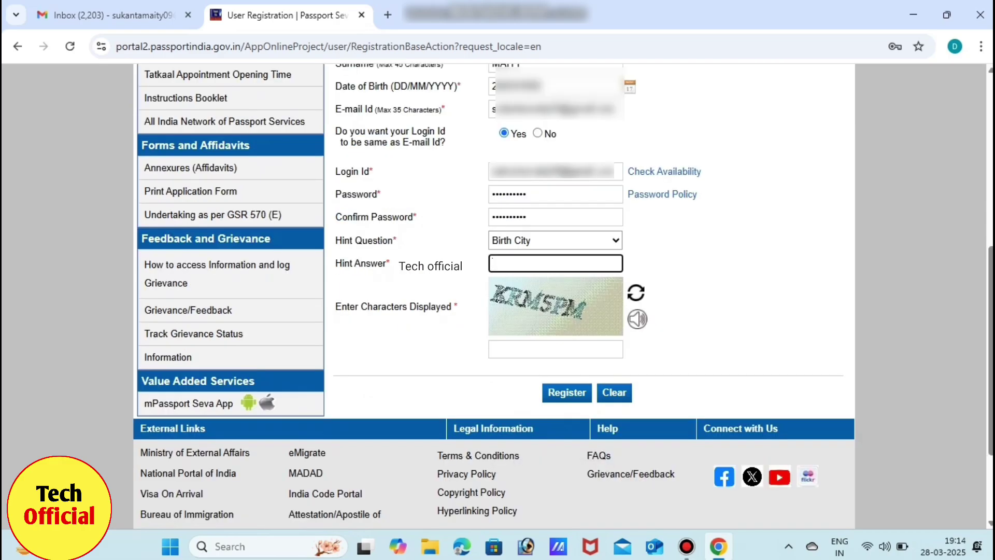
pyautogui.write('kolkataa')
pyautogui.press('Tab')
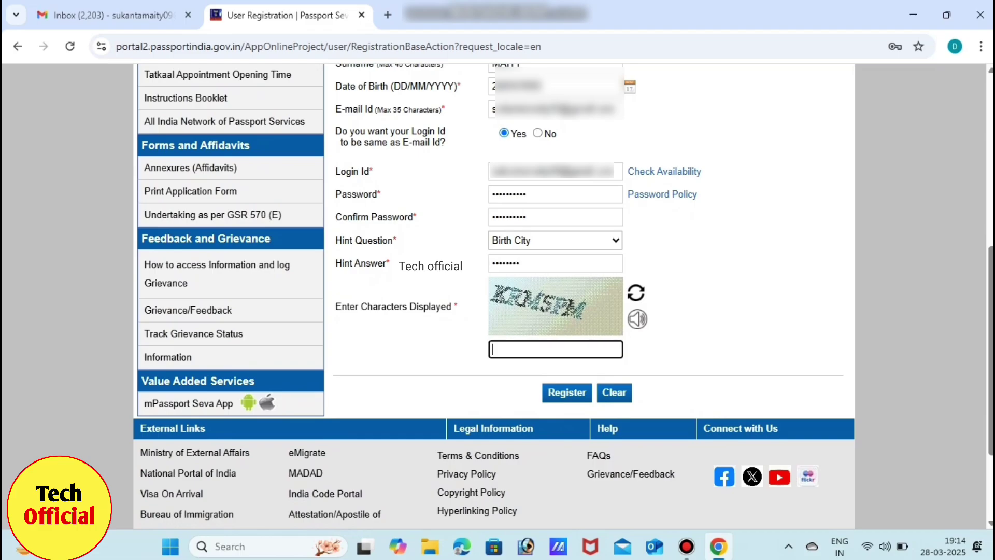
pyautogui.write('KRM5PM')
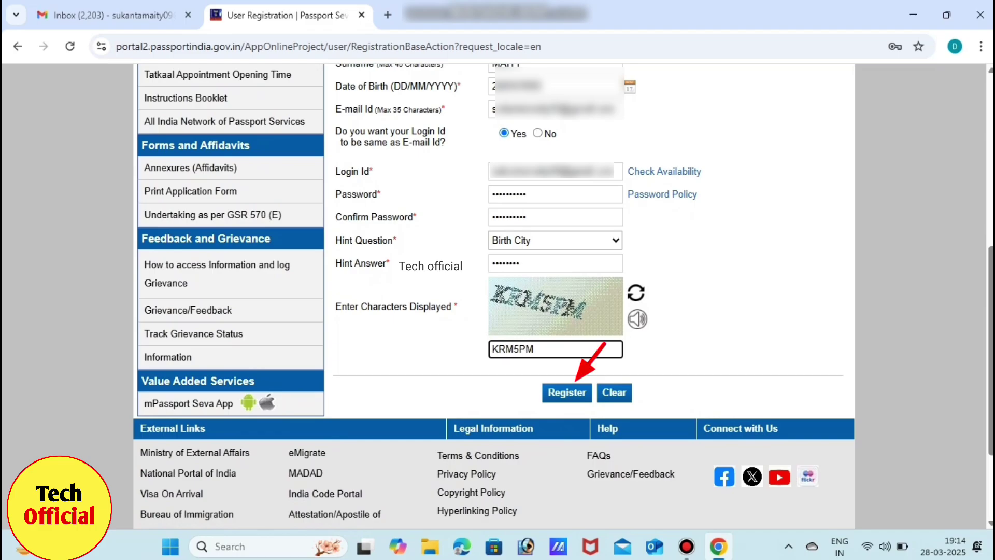
pyautogui.press('Return')
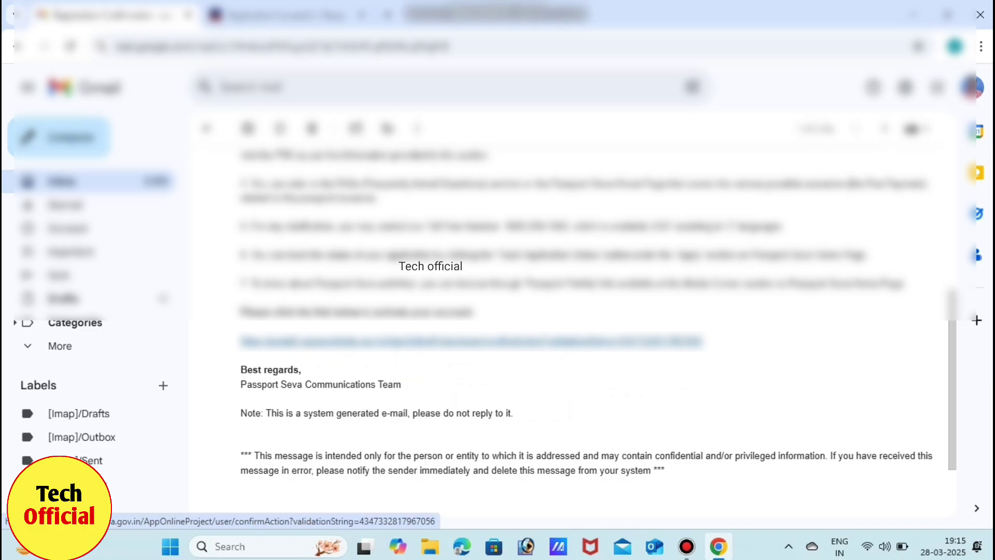
# Follow the account activation link in the Passport Seva Registration Confirmation e-mail.
pyautogui.click(466, 342)
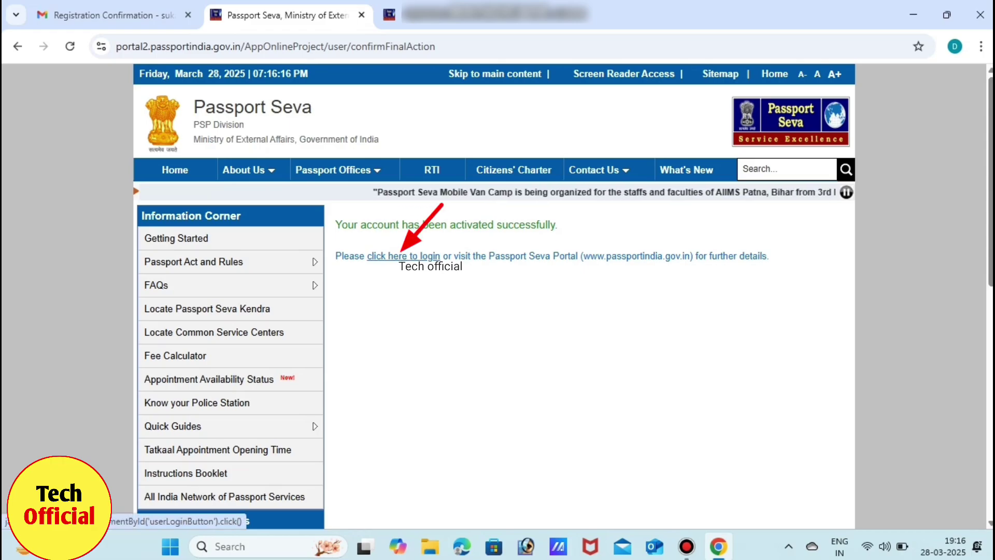
# Log in with the registered e-mail as login ID, the account password and the captcha.
pyautogui.click(403, 256)
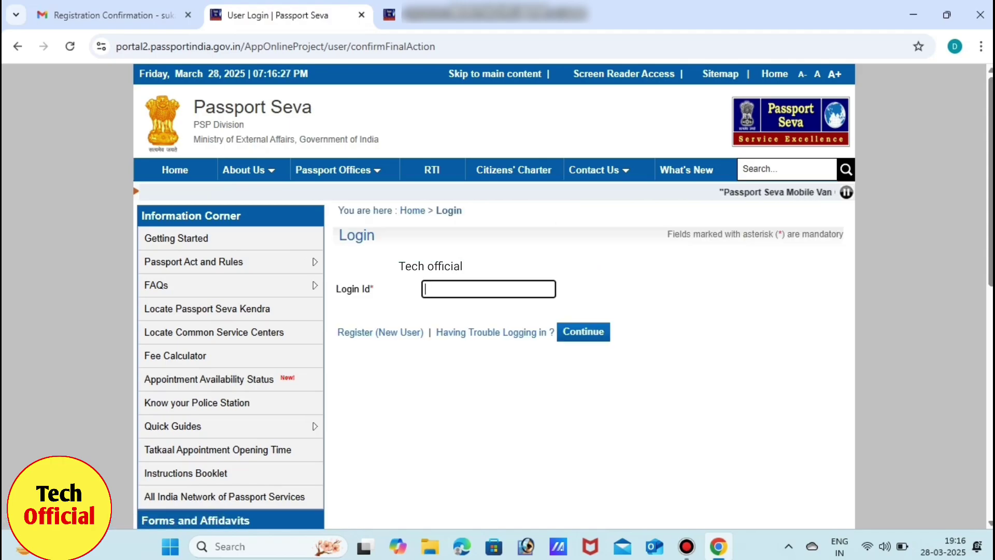
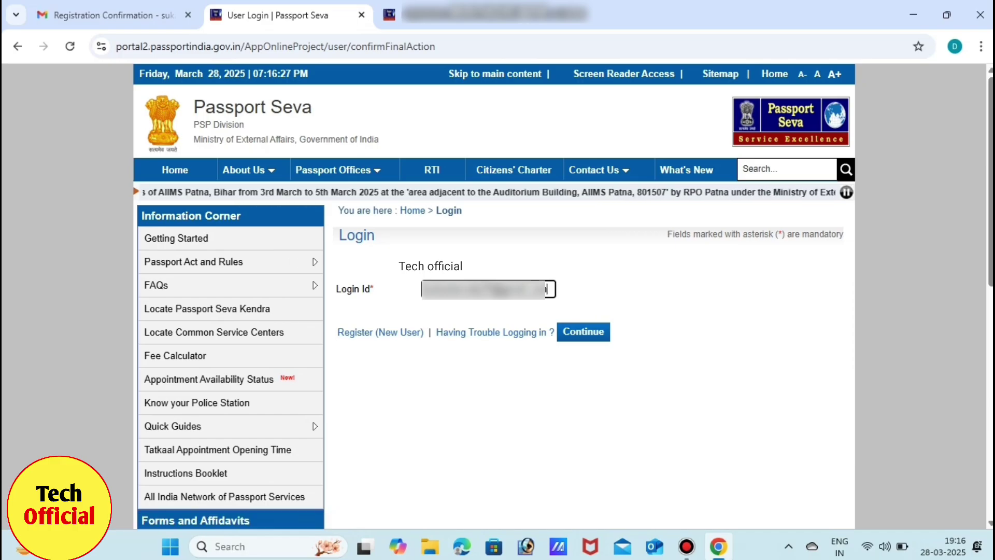
pyautogui.press('Return')
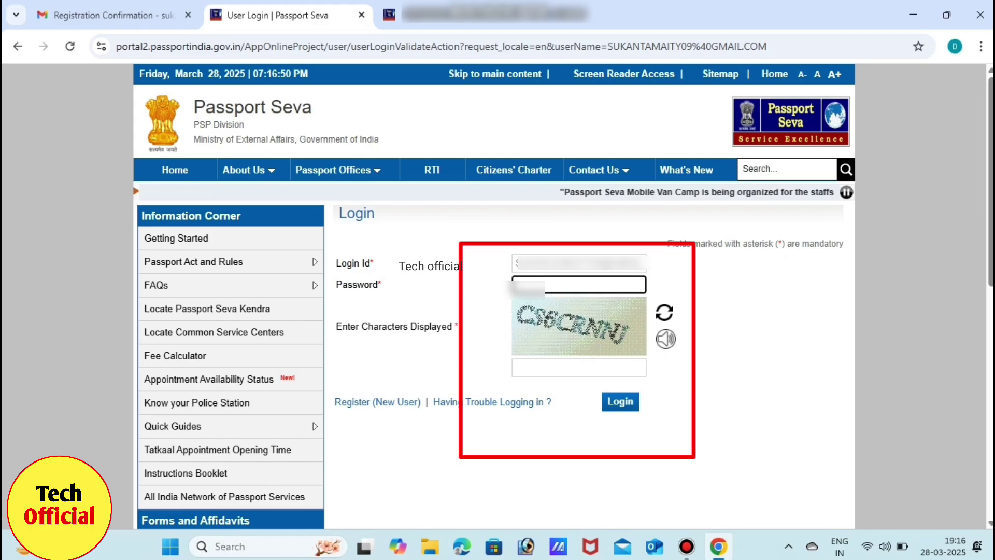
pyautogui.write('•••••')
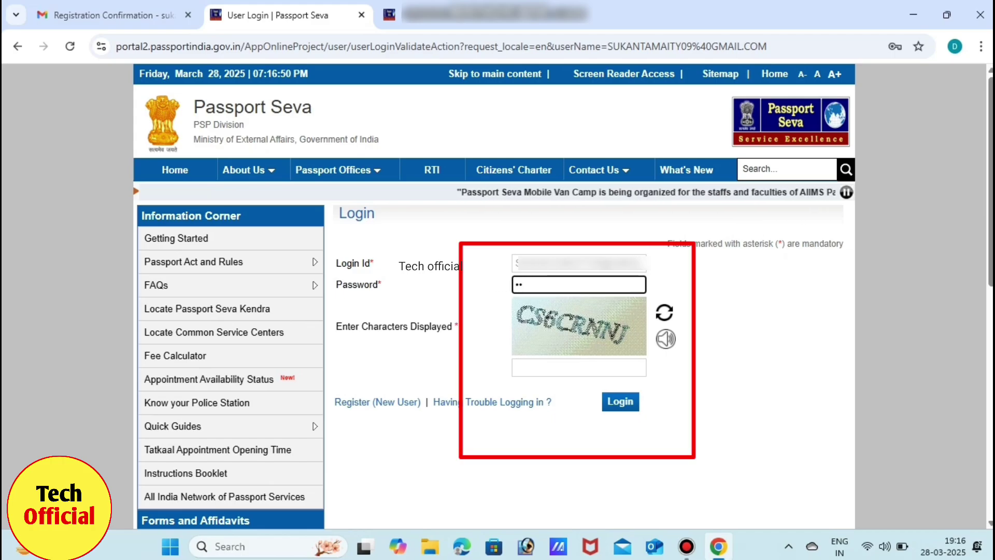
pyautogui.write('••')
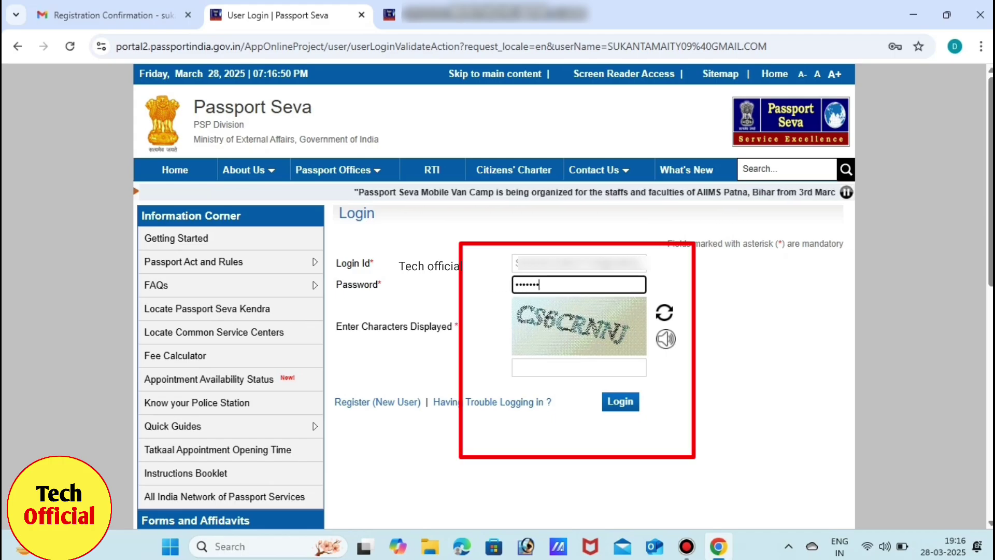
pyautogui.write('•••')
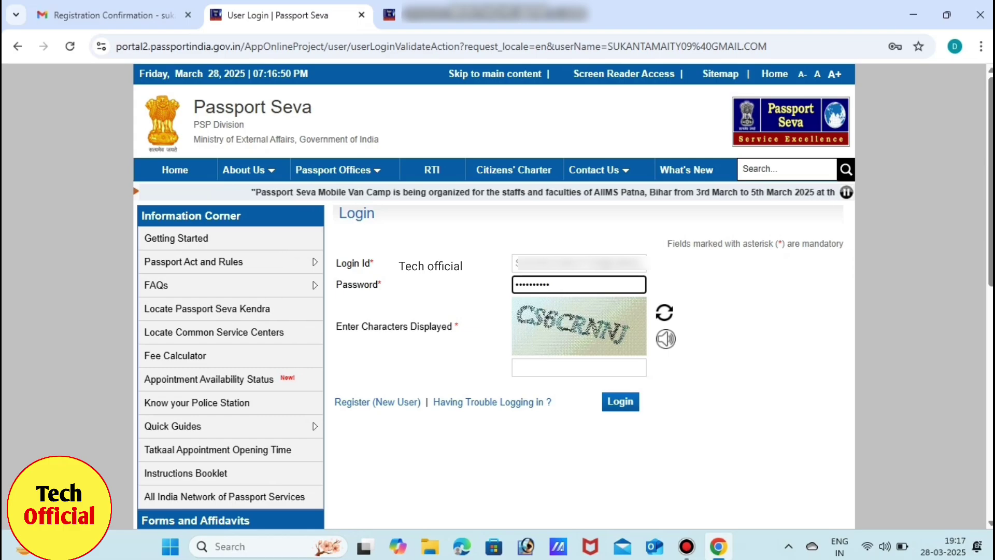
pyautogui.click(579, 368)
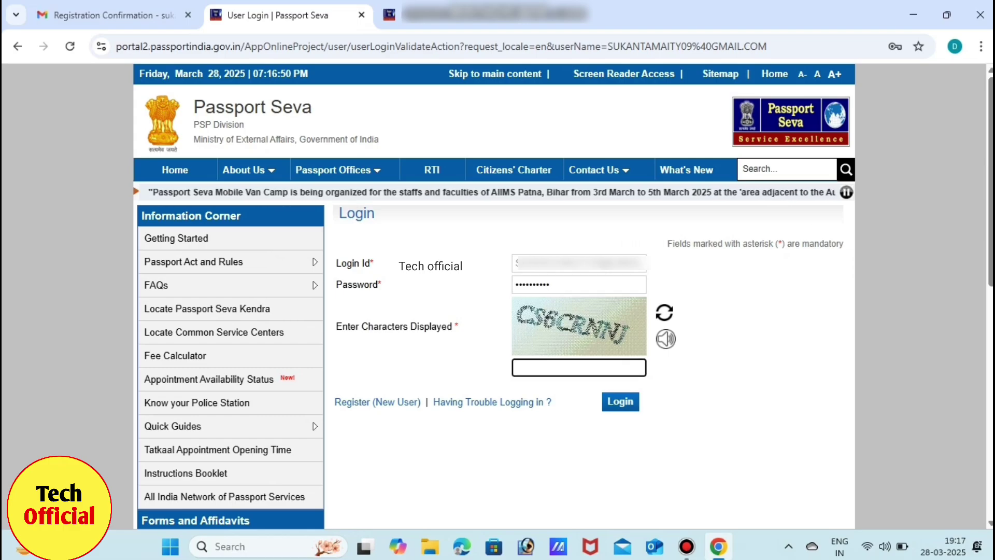
pyautogui.write('CS6CR')
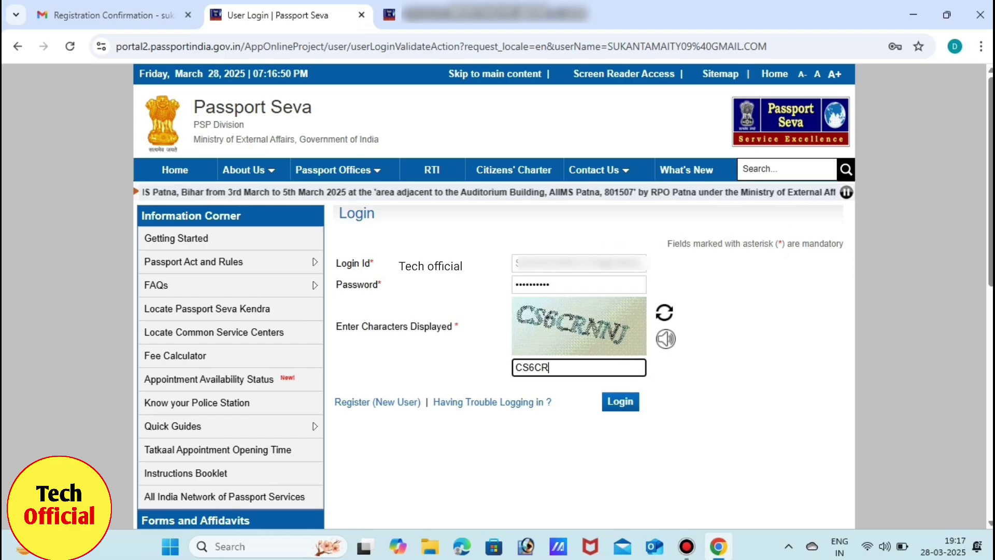
pyautogui.write('NNJ')
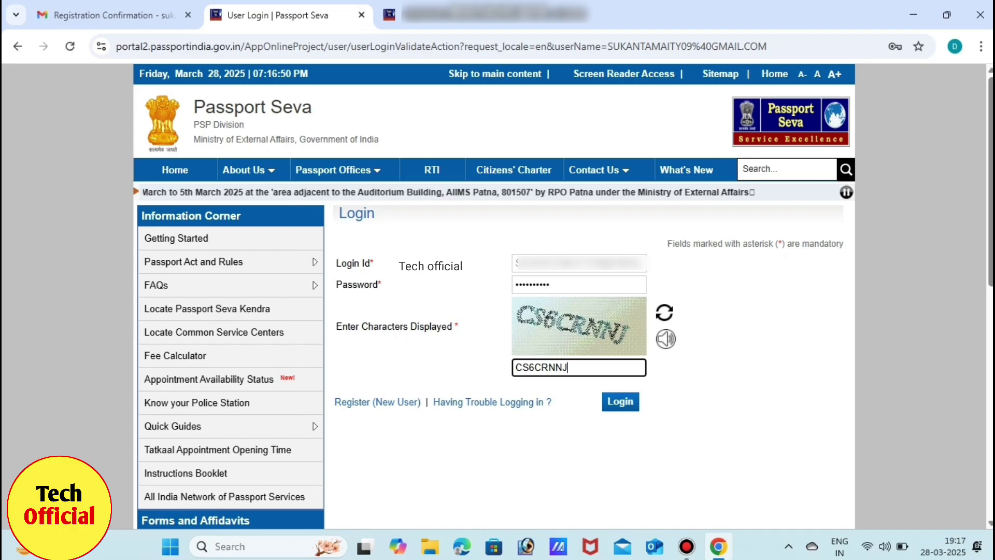
pyautogui.press('Return')
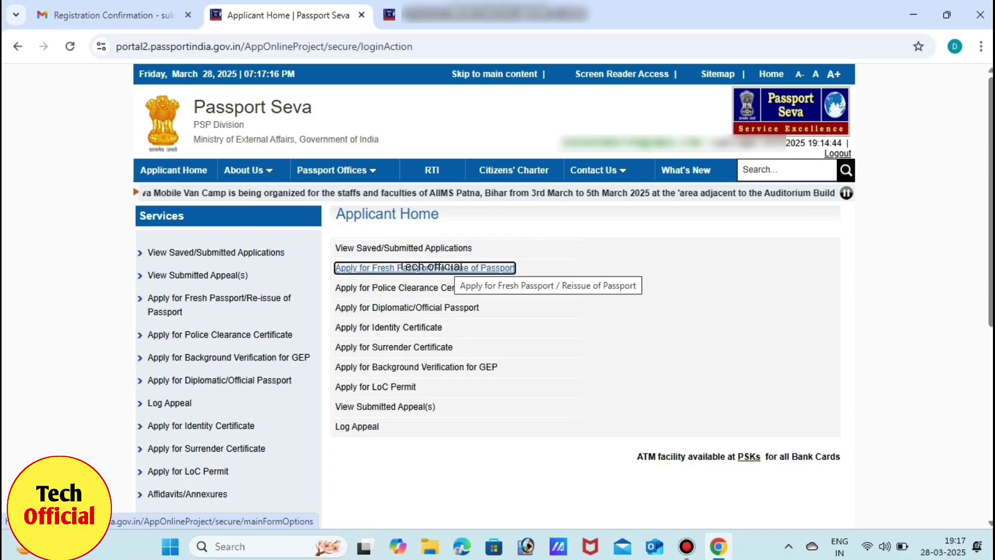
# Choose Apply for Fresh Passport/Re-issue of Passport and open the application form.
pyautogui.click(456, 267)
pyautogui.scroll(-4, 456, 268)
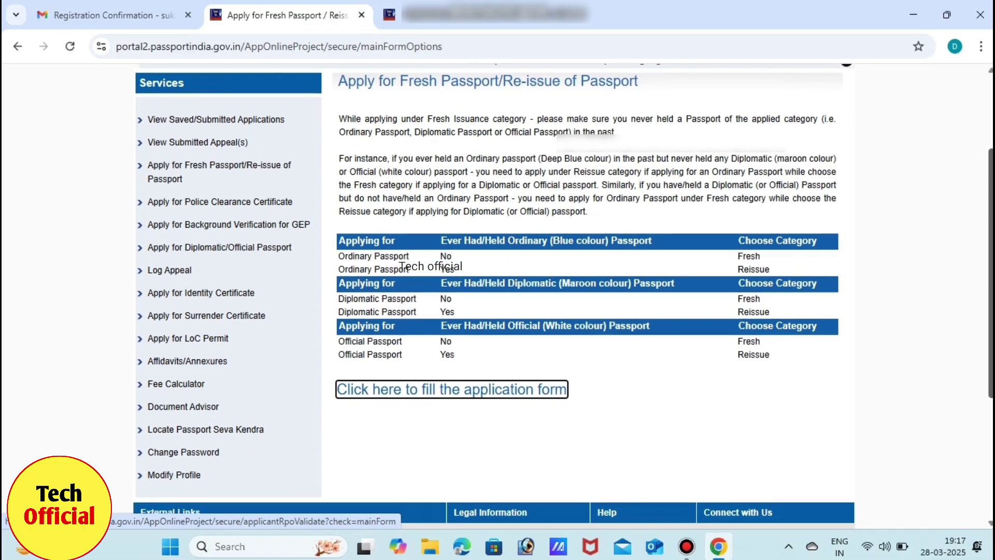
pyautogui.scroll(-1, 456, 267)
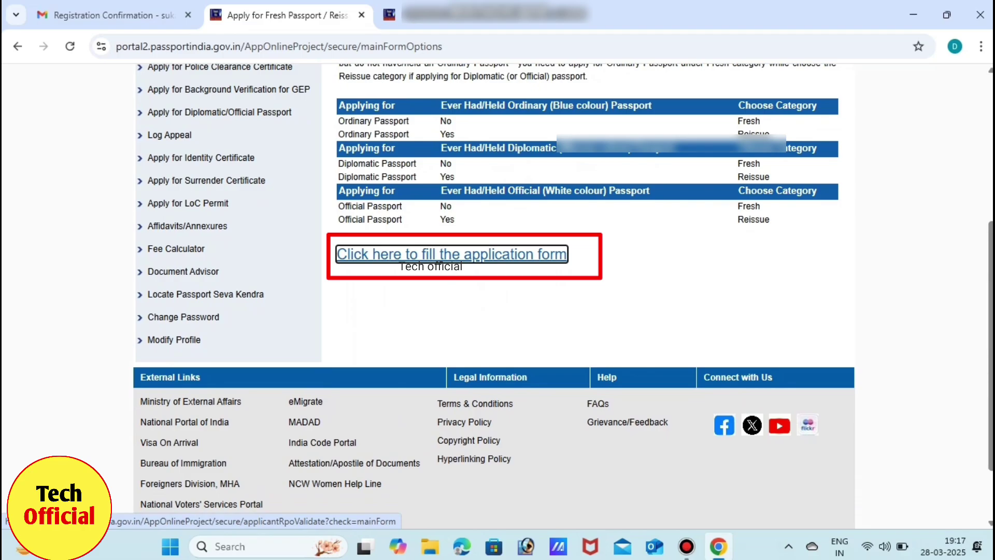
pyautogui.press('Return')
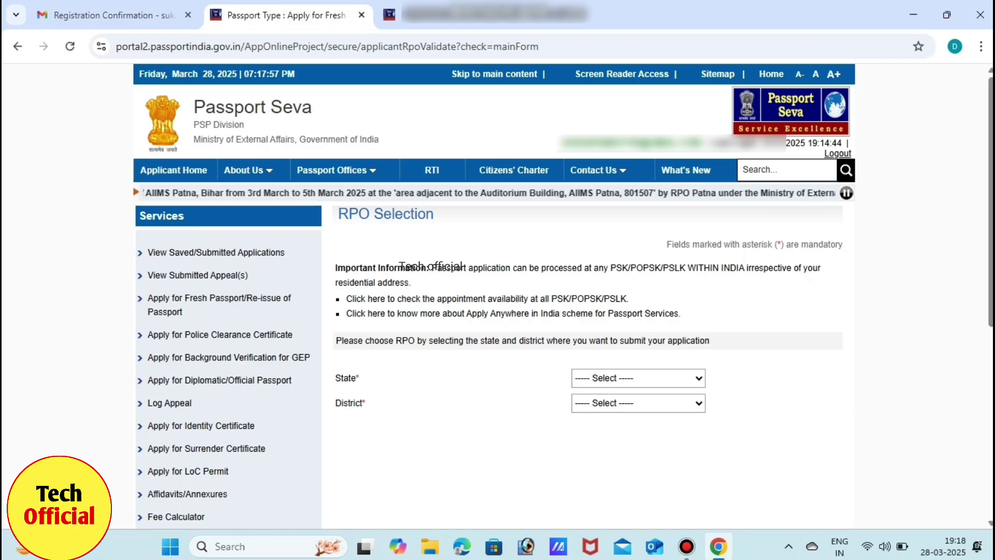
# Pick the application's state from the State list, then its district from the District list.
pyautogui.click(638, 377)
pyautogui.scroll(-6, 635, 192)
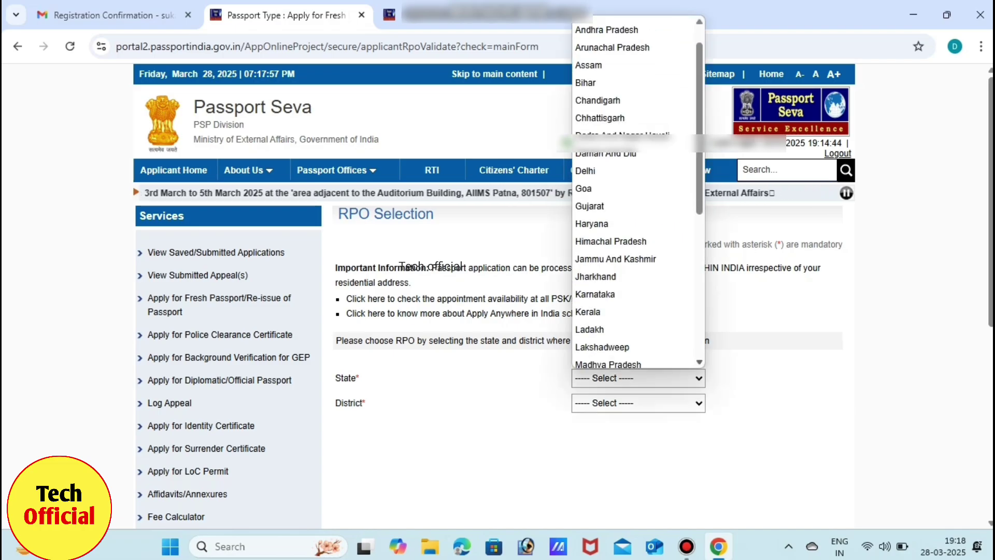
pyautogui.click(596, 147)
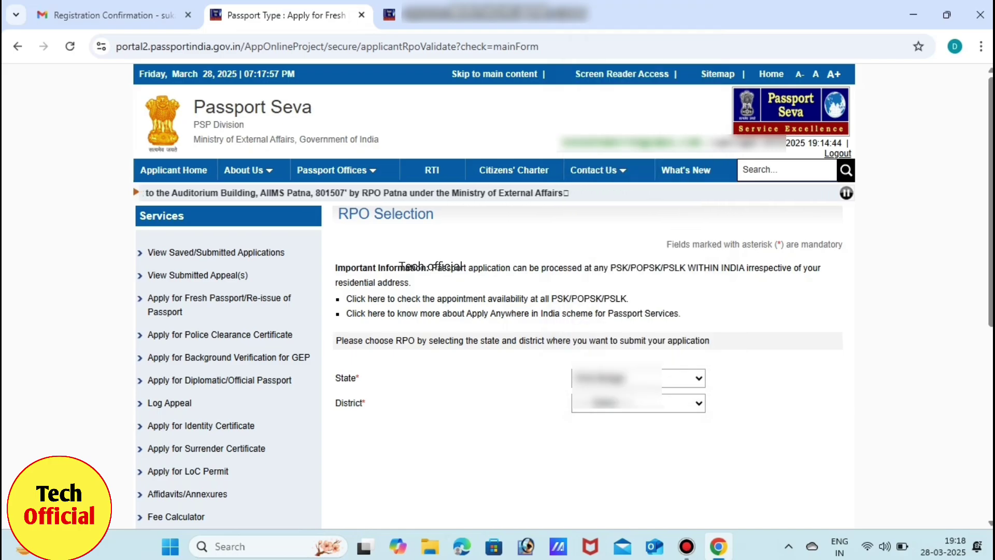
pyautogui.click(638, 403)
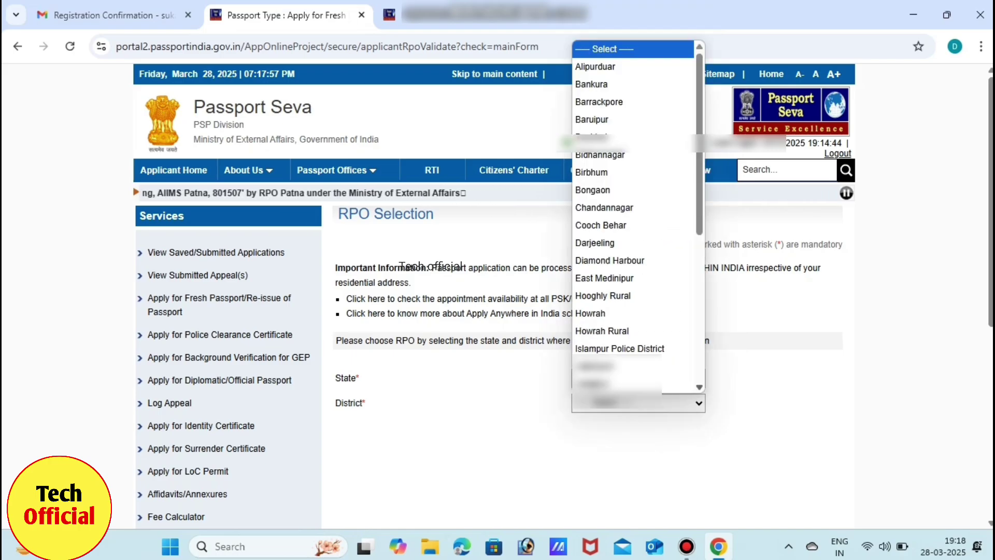
pyautogui.scroll(-5, 637, 218)
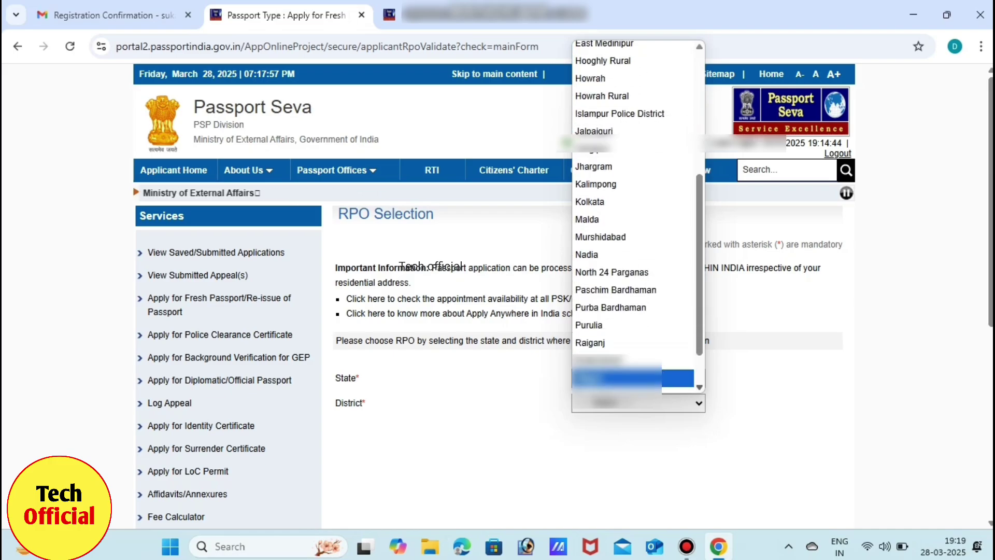
pyautogui.scroll(1, 638, 218)
pyautogui.scroll(1, 638, 217)
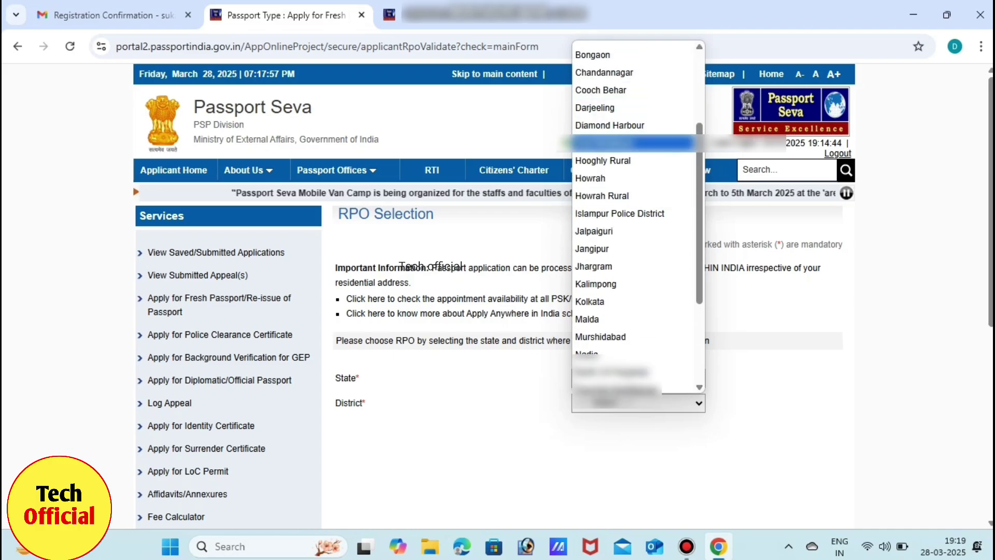
pyautogui.click(633, 143)
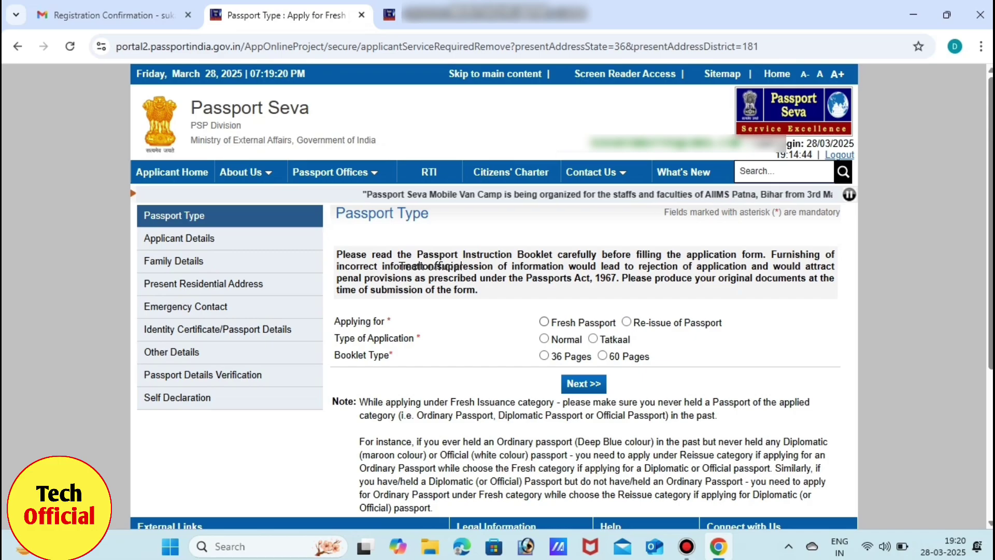
# Choose Fresh Passport, Normal type and a 36-page booklet, then continue.
pyautogui.click(544, 322)
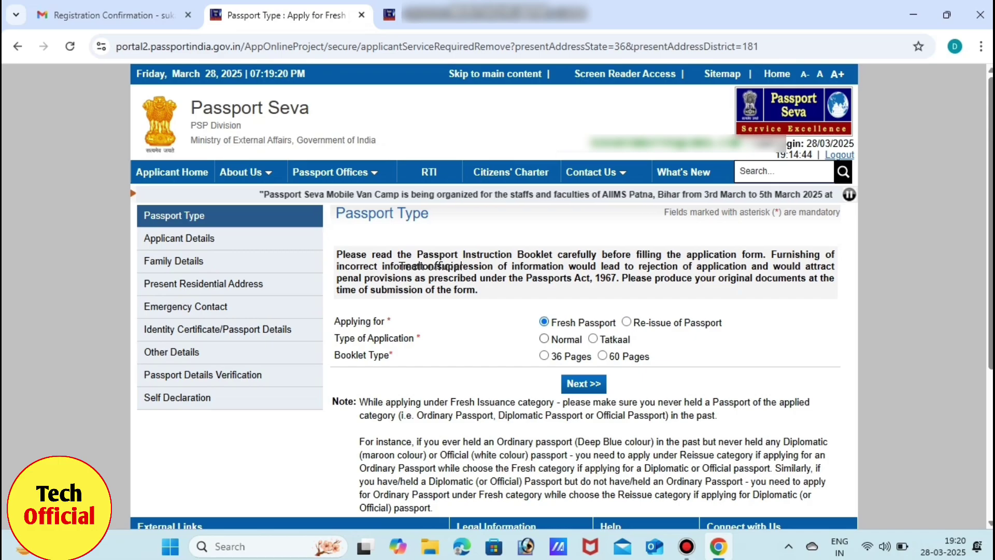
pyautogui.click(544, 338)
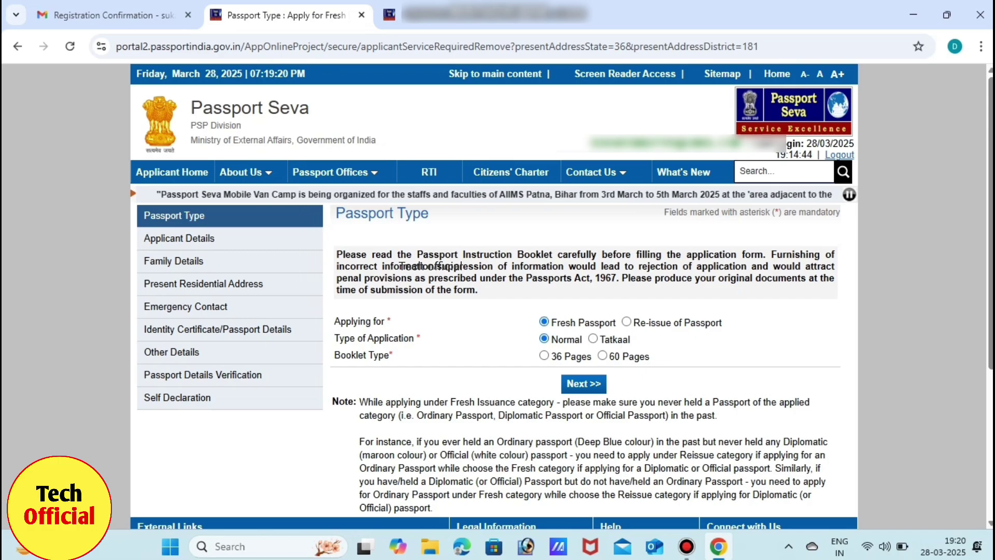
pyautogui.click(544, 356)
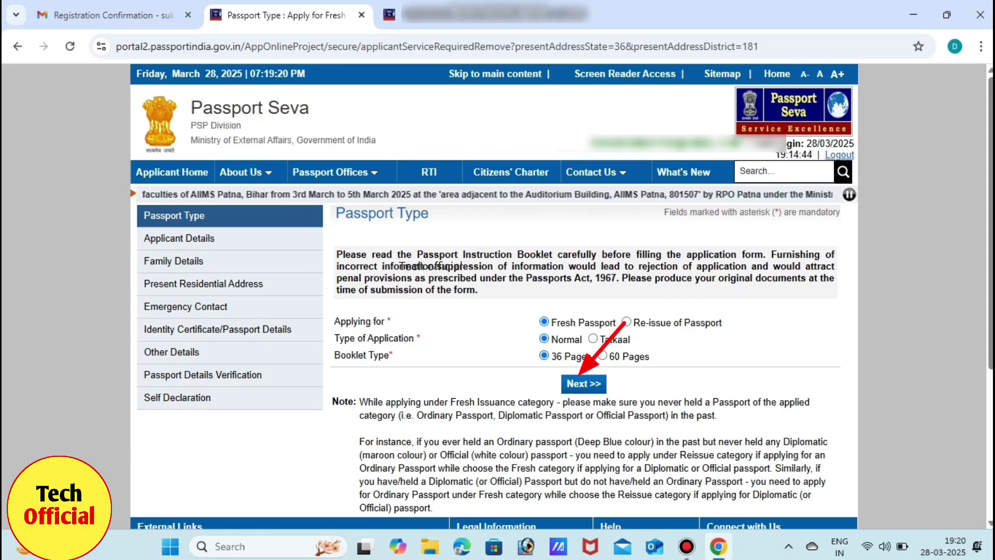
pyautogui.press('Return')
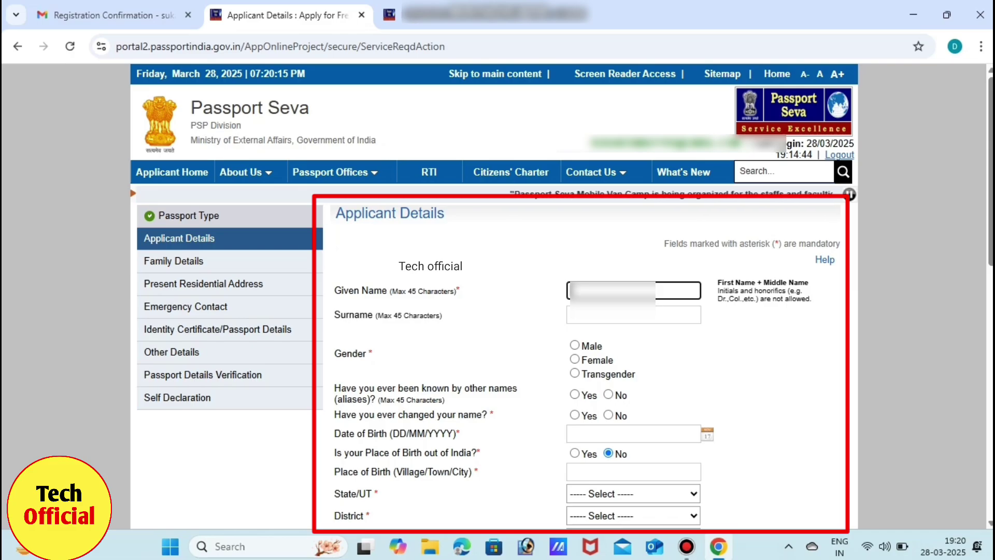
# Enter the applicant's given name and surname.
pyautogui.write('...')
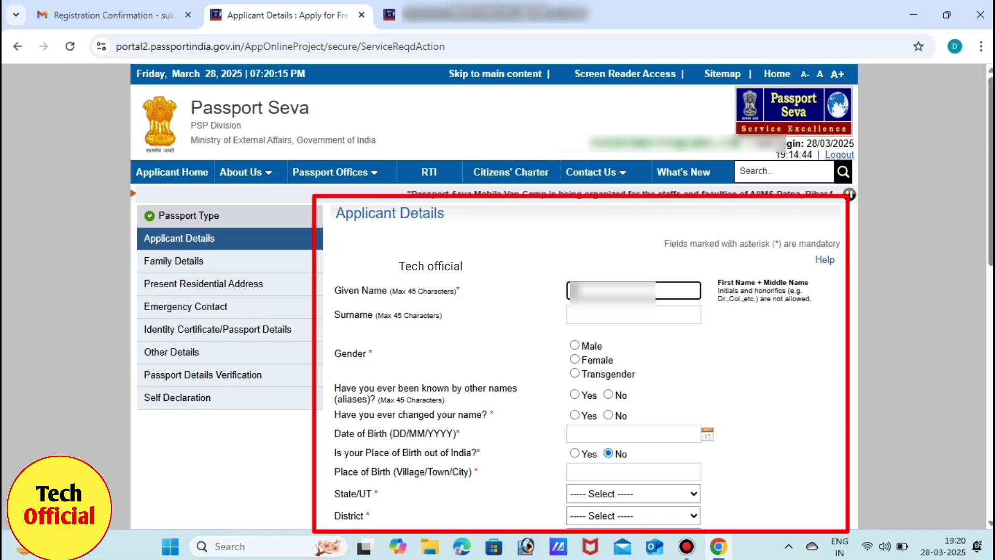
pyautogui.write('..')
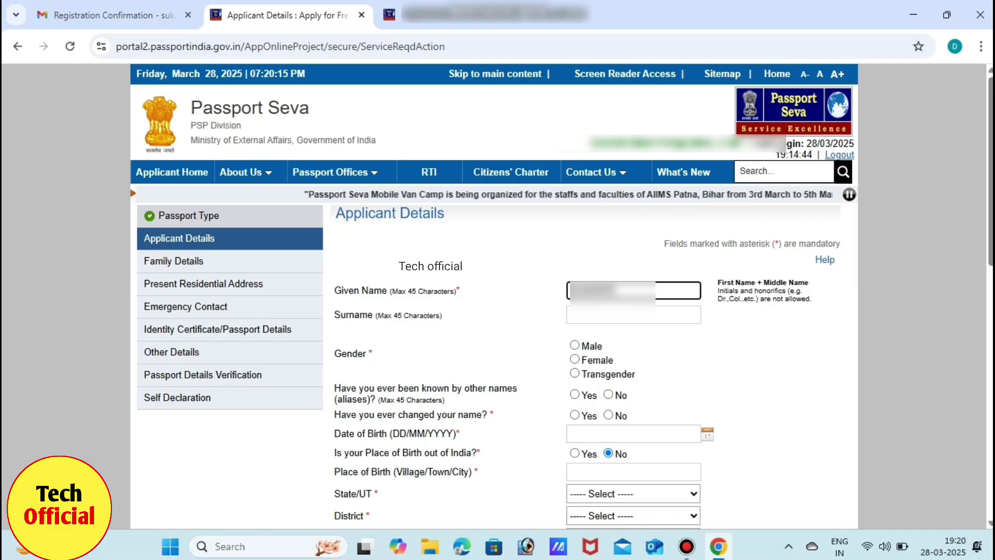
pyautogui.press('Tab')
pyautogui.write('....')
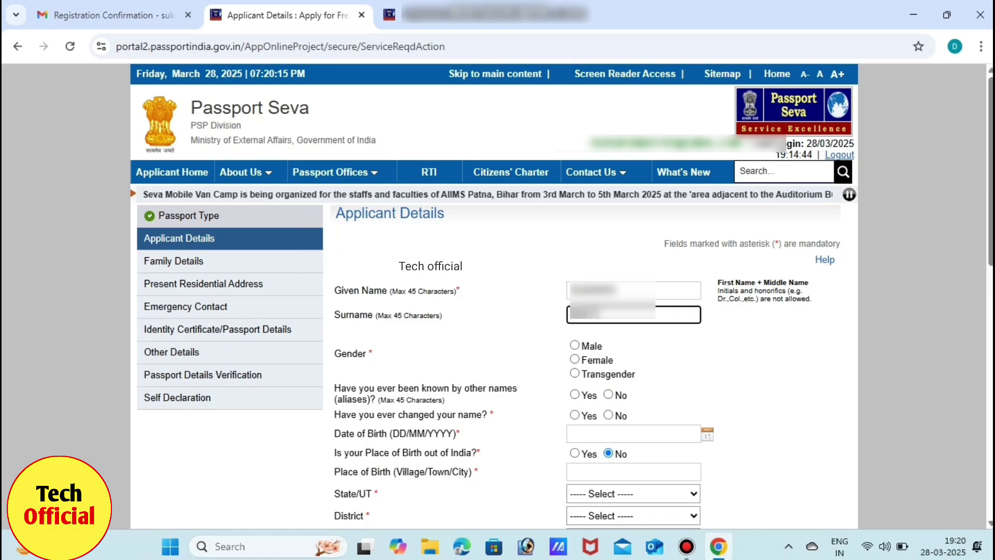
# Set gender to Male and answer No to both aliases and name-change questions.
pyautogui.press('Tab')
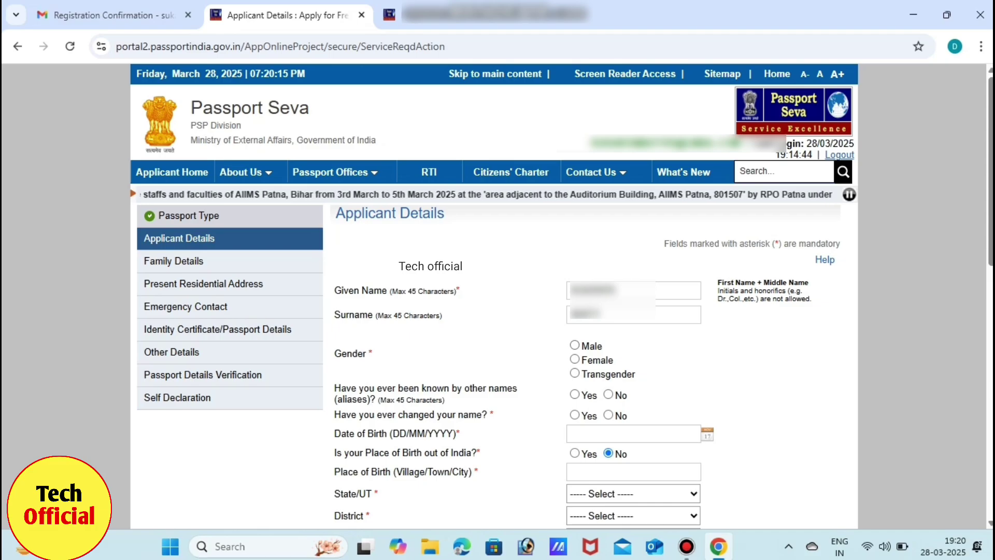
pyautogui.press('space')
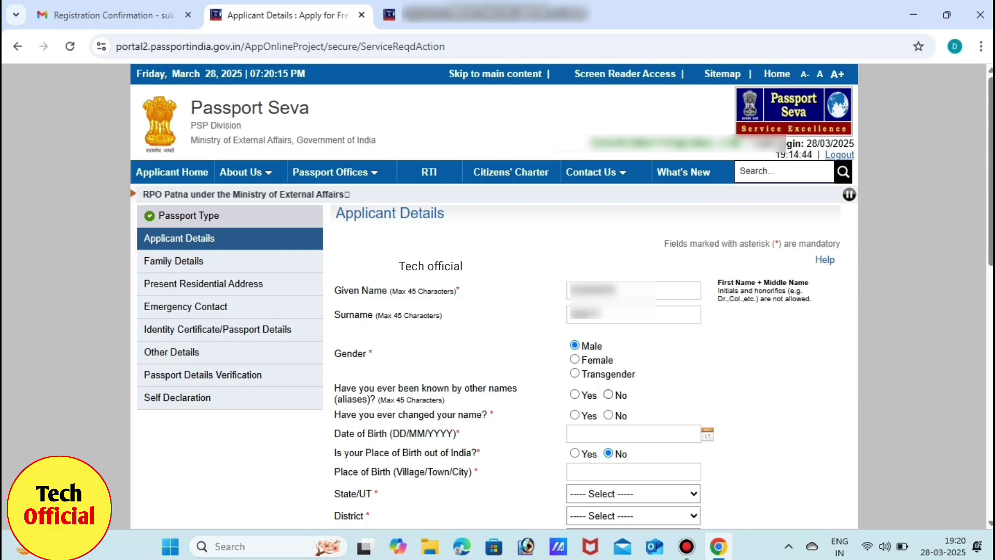
pyautogui.click(608, 395)
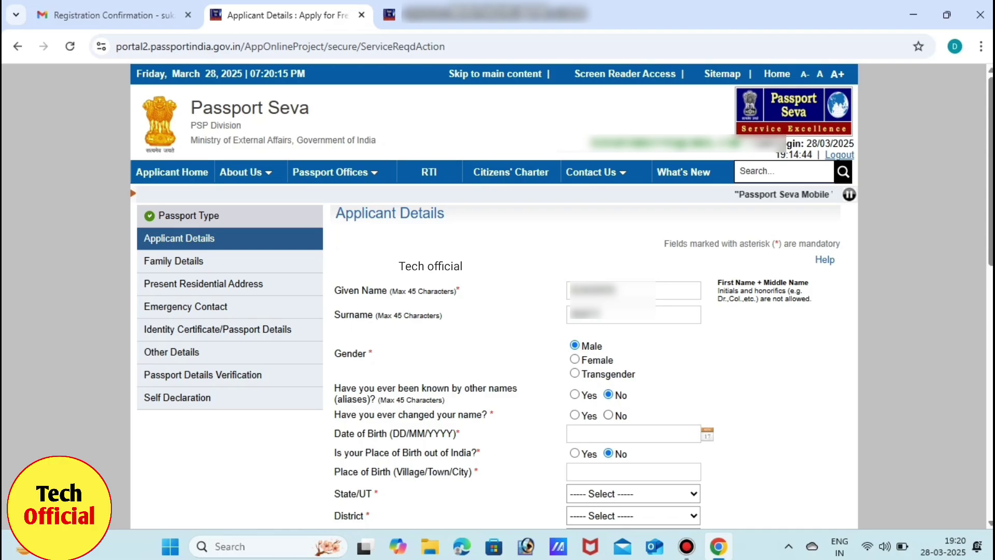
pyautogui.click(609, 415)
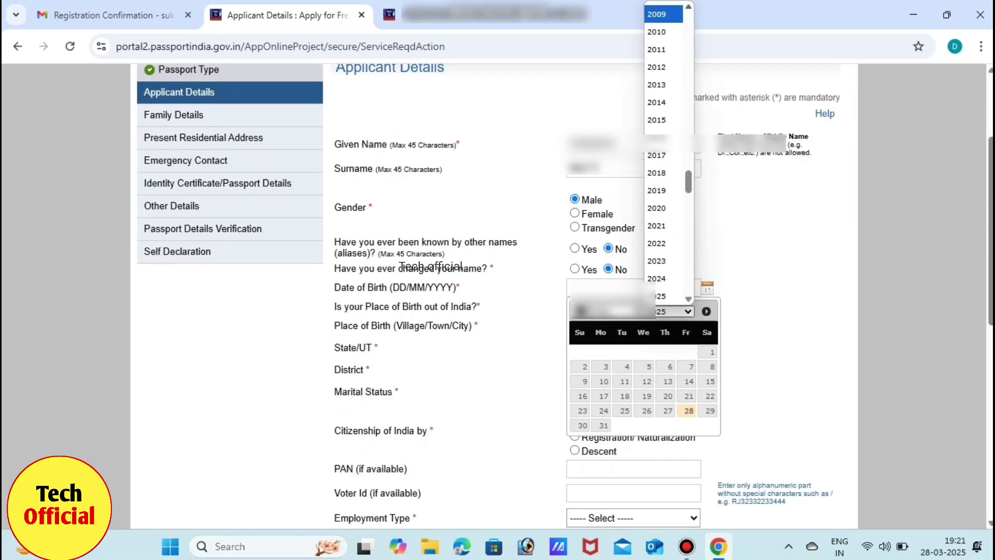
# Set the date of birth in the calendar to a January 1993 date.
pyautogui.scroll(5, 666, 150)
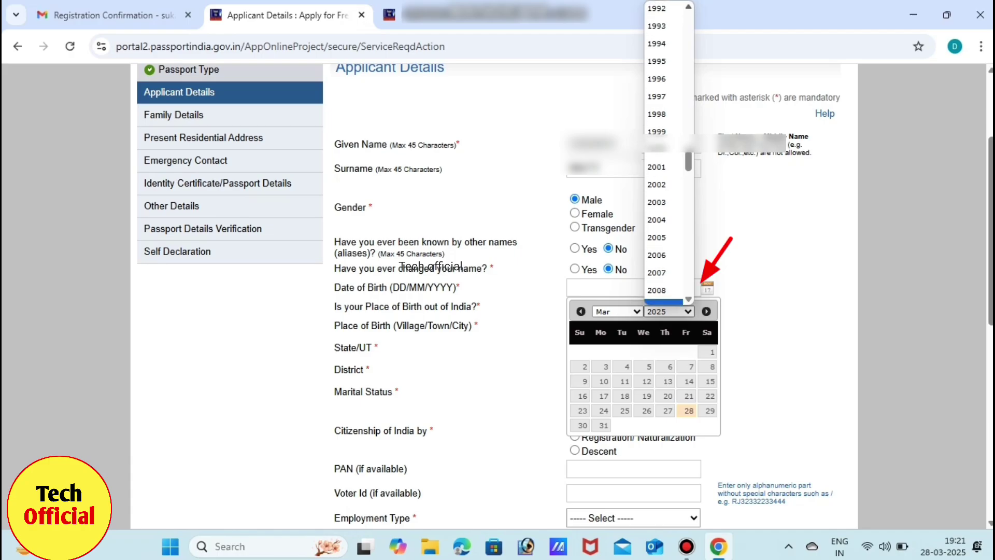
pyautogui.scroll(2, 663, 150)
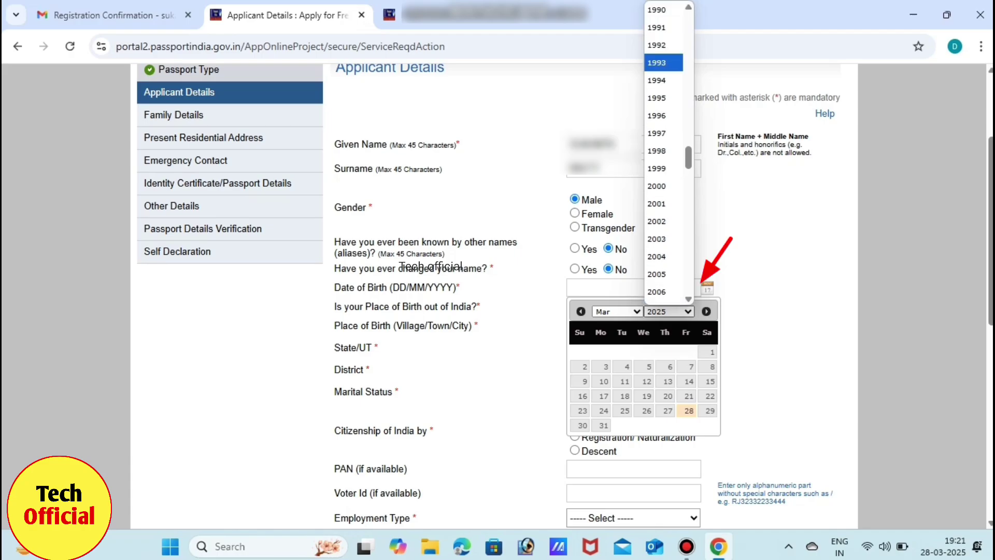
pyautogui.click(657, 63)
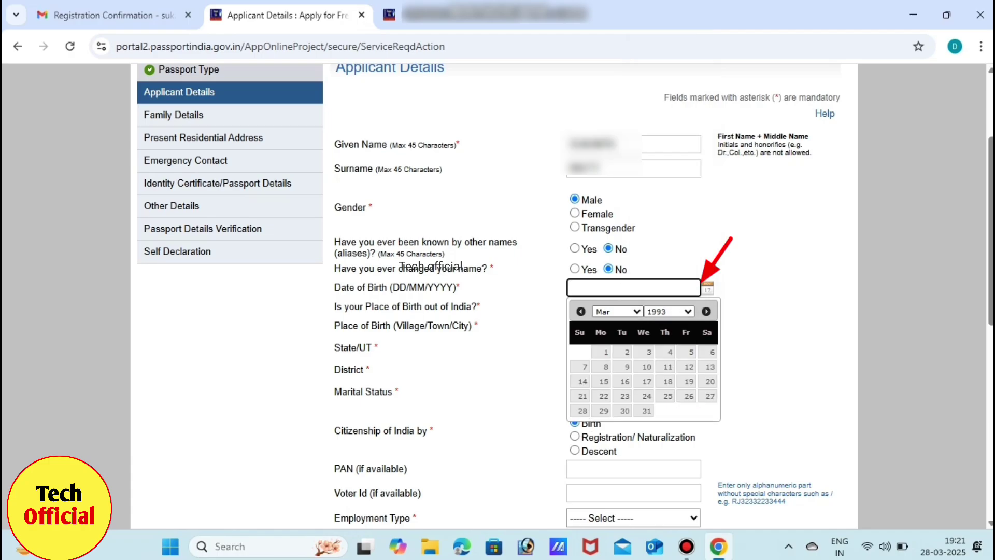
pyautogui.click(616, 311)
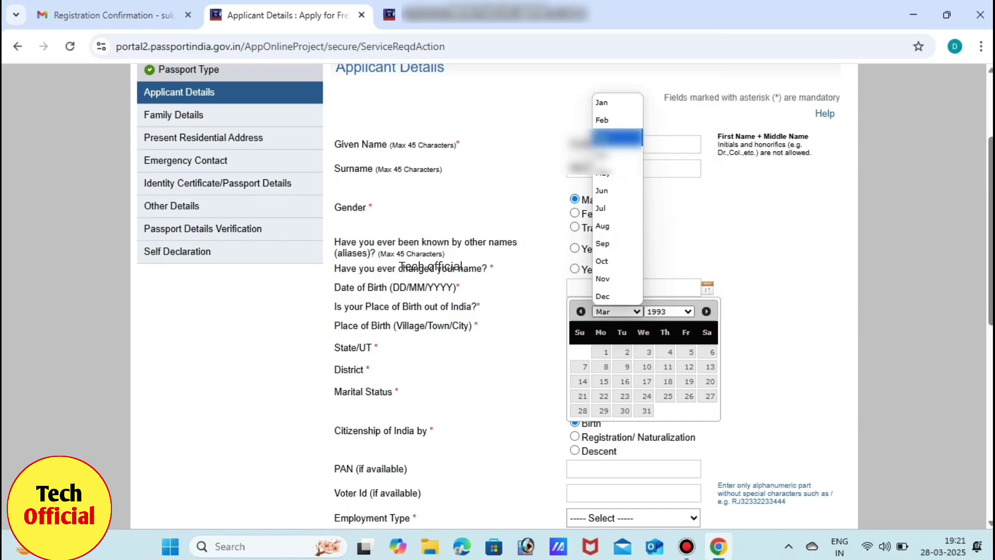
pyautogui.click(617, 102)
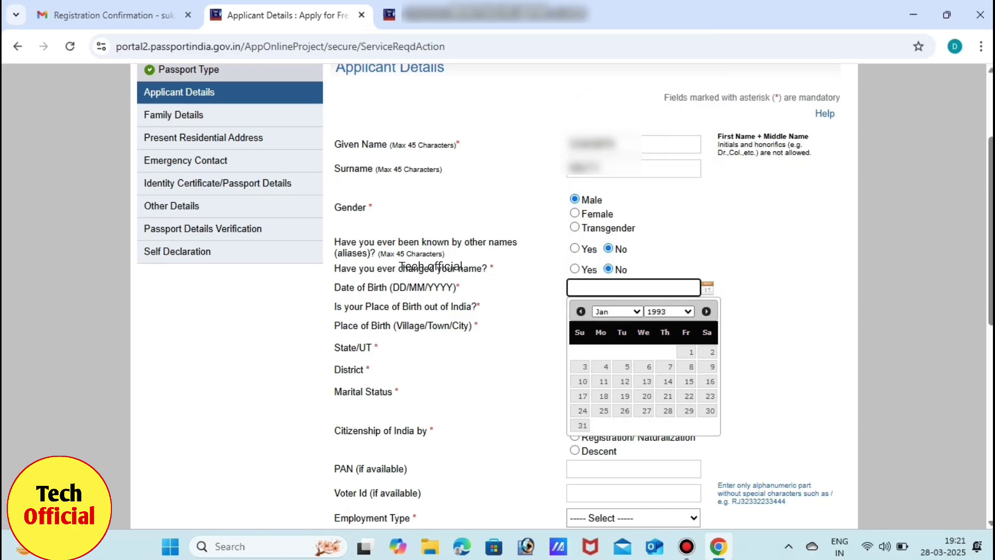
pyautogui.click(646, 397)
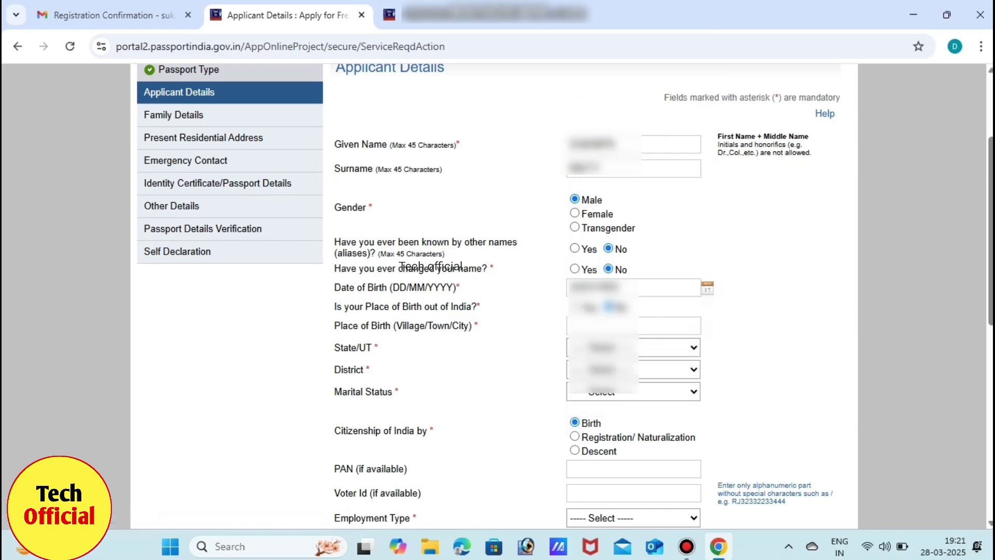
# Enter the place of birth and choose the birth State/UT and District from the dropdowns.
pyautogui.click(633, 326)
pyautogui.write('Ahmedabad')
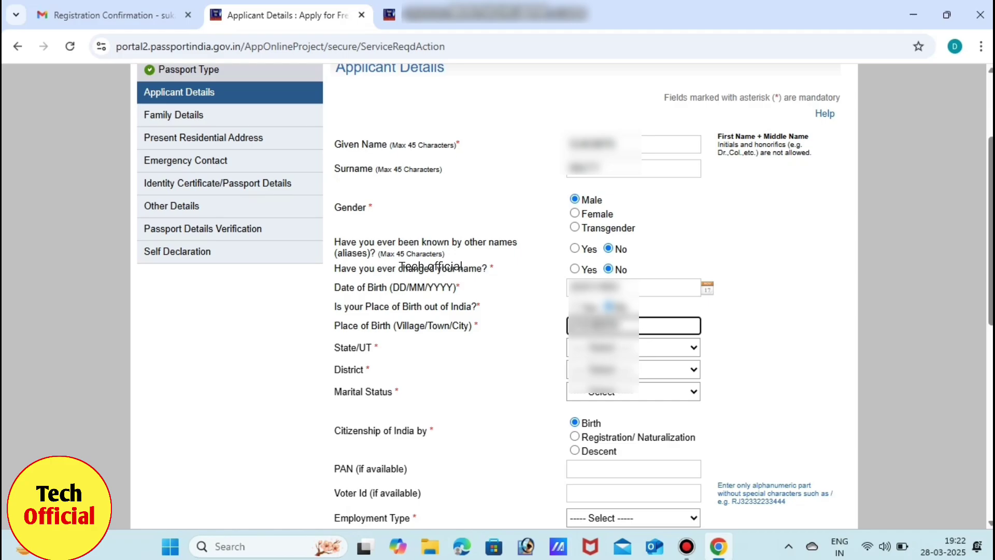
pyautogui.press('Tab')
pyautogui.hotkey('alt', 'Down')
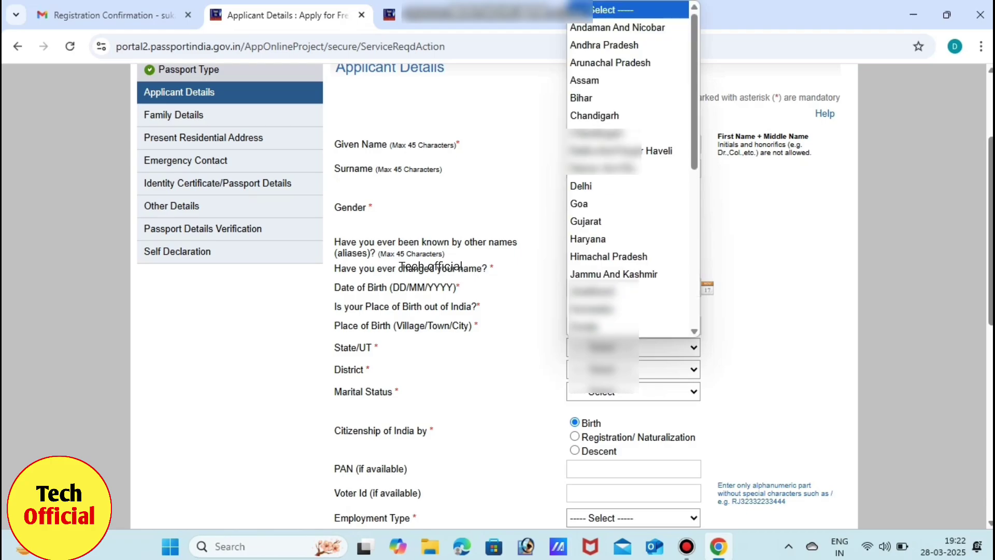
pyautogui.write('gu')
pyautogui.press('Return')
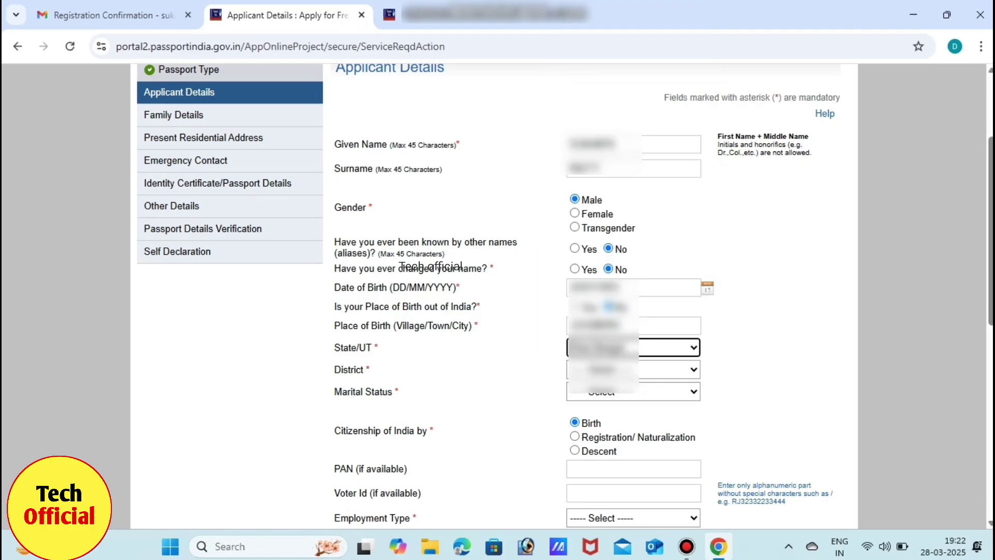
pyautogui.press('Tab')
pyautogui.hotkey('alt', 'Down')
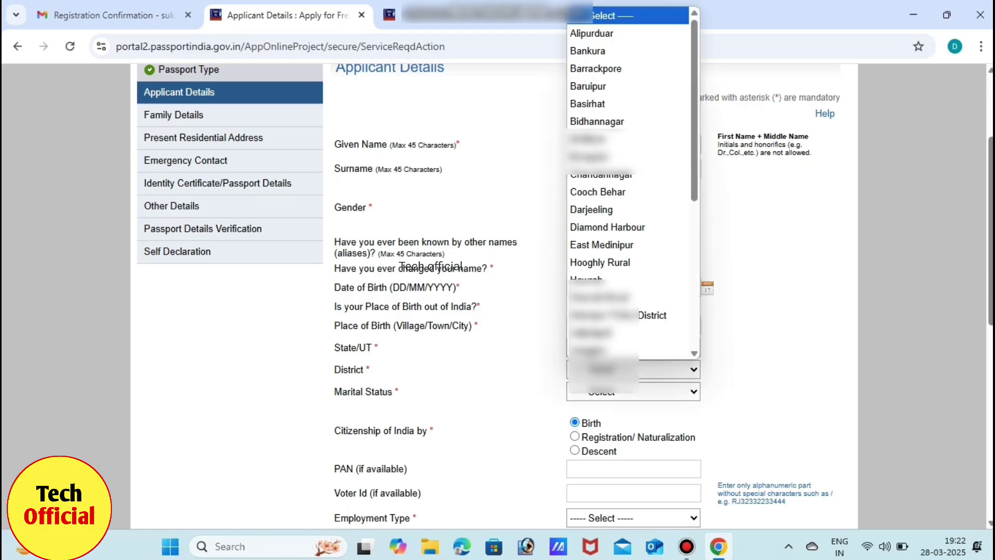
pyautogui.write('edinipur')
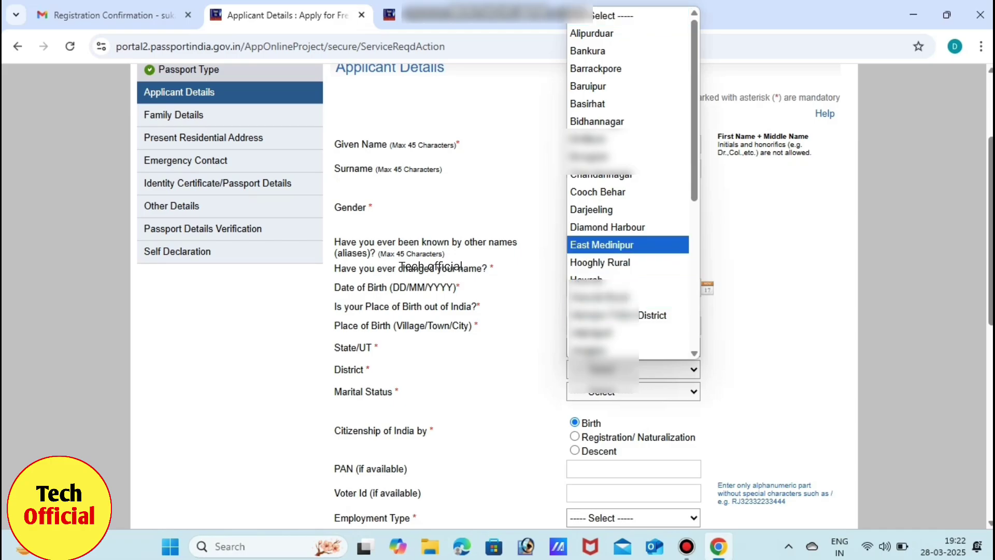
pyautogui.press('Return')
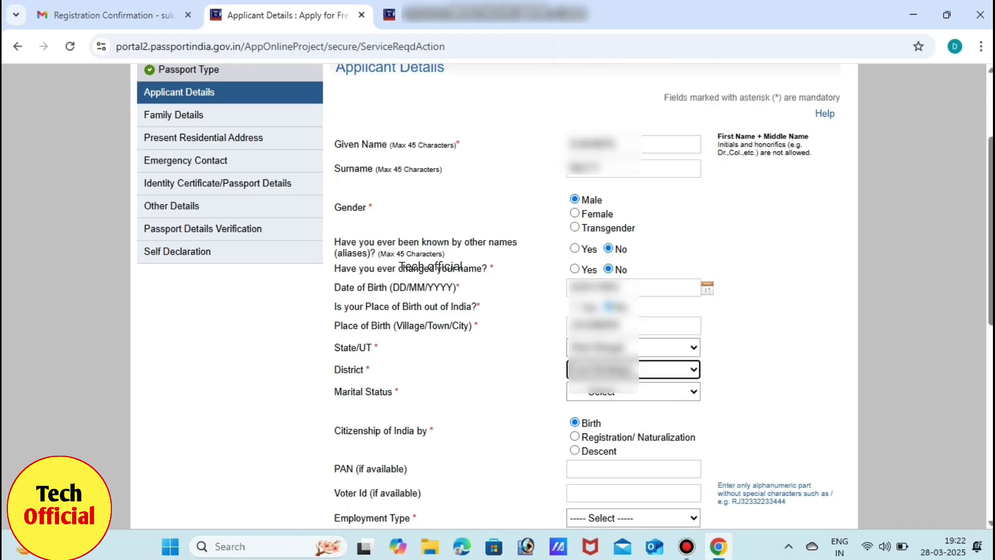
# Set the marital status to Single.
pyautogui.press('Tab')
pyautogui.hotkey('alt', 'Down')
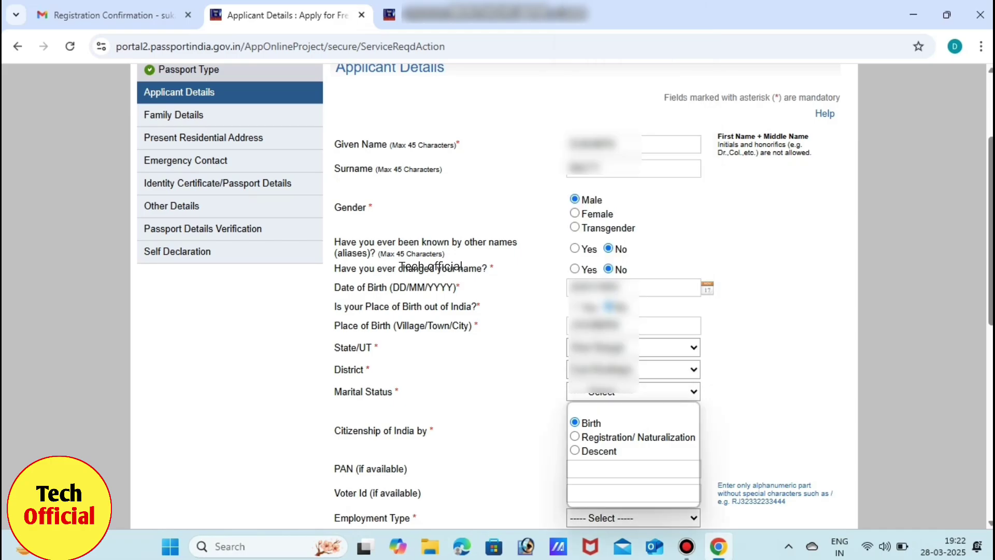
pyautogui.press('Down')
pyautogui.press('Down')
pyautogui.press('Down')
pyautogui.press('Down')
pyautogui.press('Down')
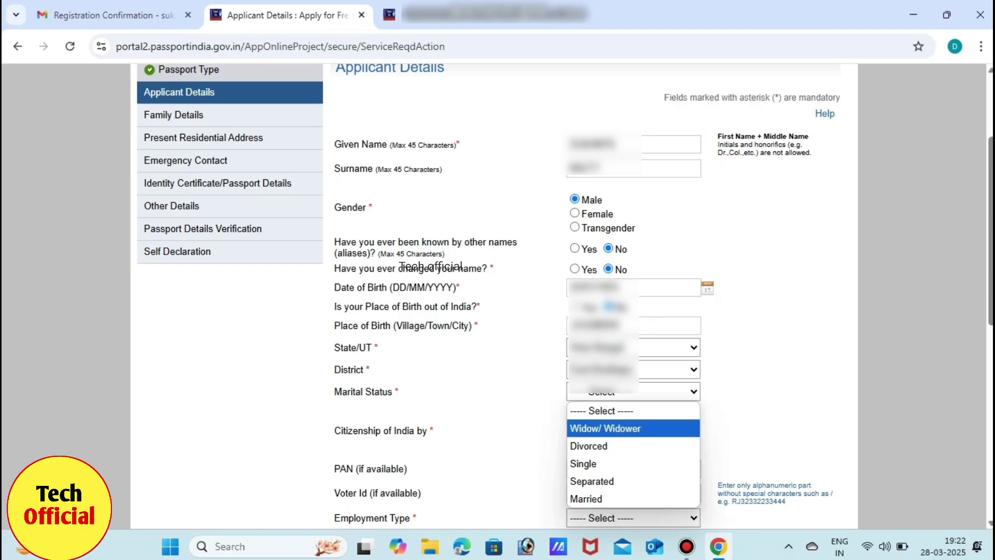
pyautogui.press('Up')
pyautogui.press('Up')
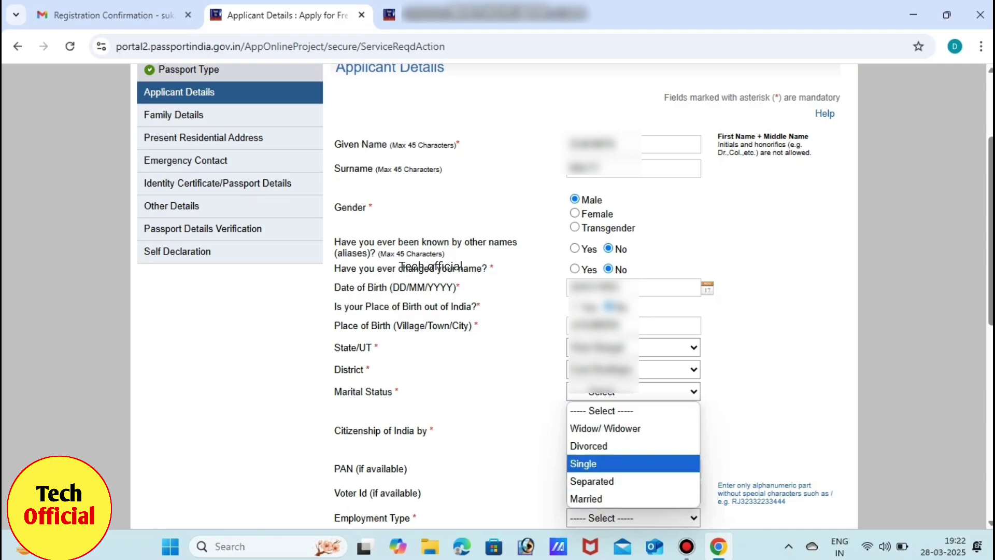
pyautogui.press('Return')
pyautogui.press('Tab')
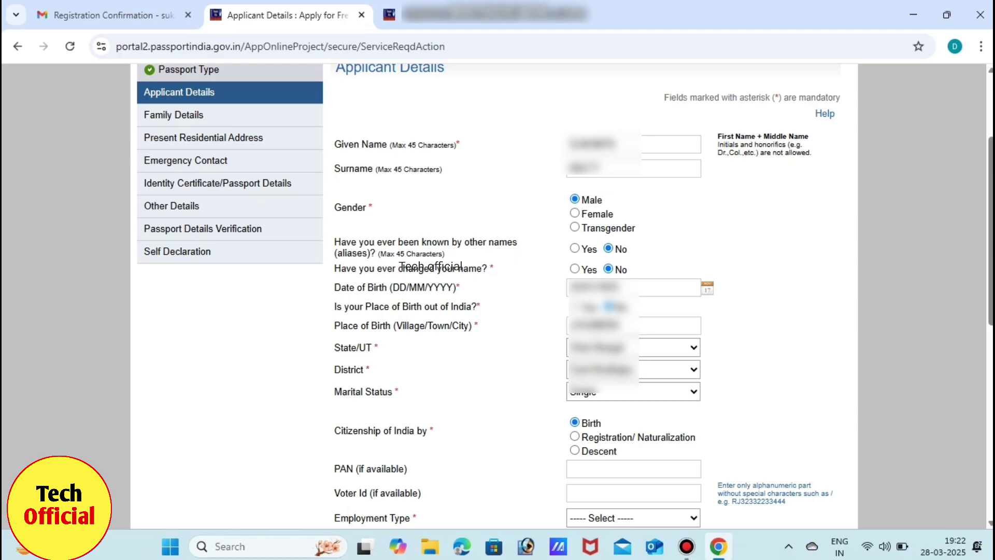
# Enter the applicant's PAN number.
pyautogui.click(633, 469)
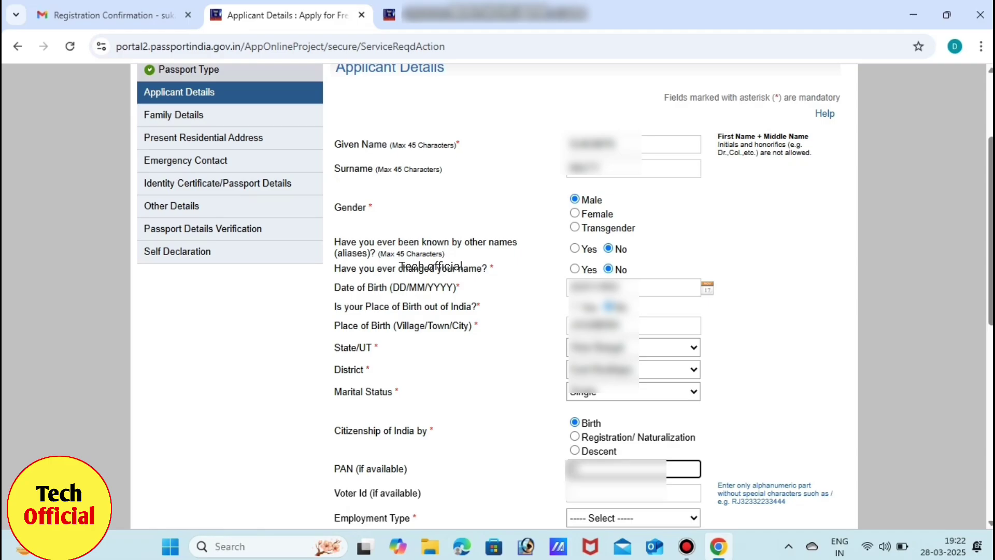
pyautogui.write('ABCD')
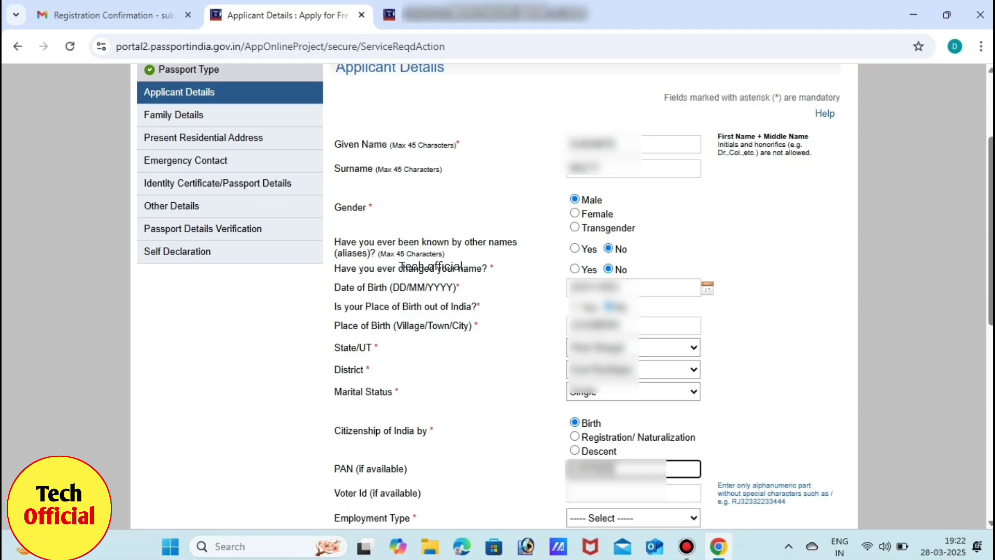
pyautogui.write('E1')
pyautogui.click(632, 493)
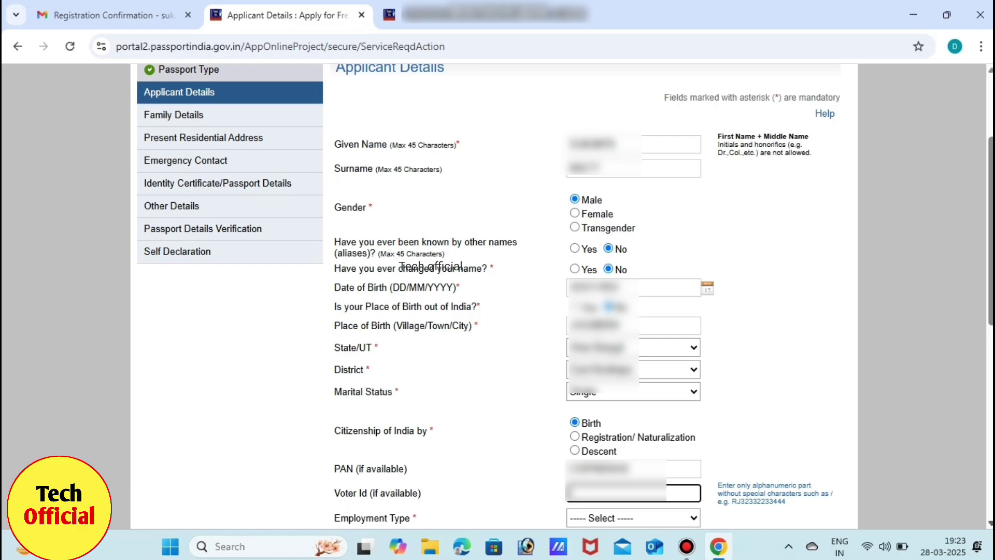
# Set employment type to Private and answer No to the government servant question.
pyautogui.scroll(-5, 497, 295)
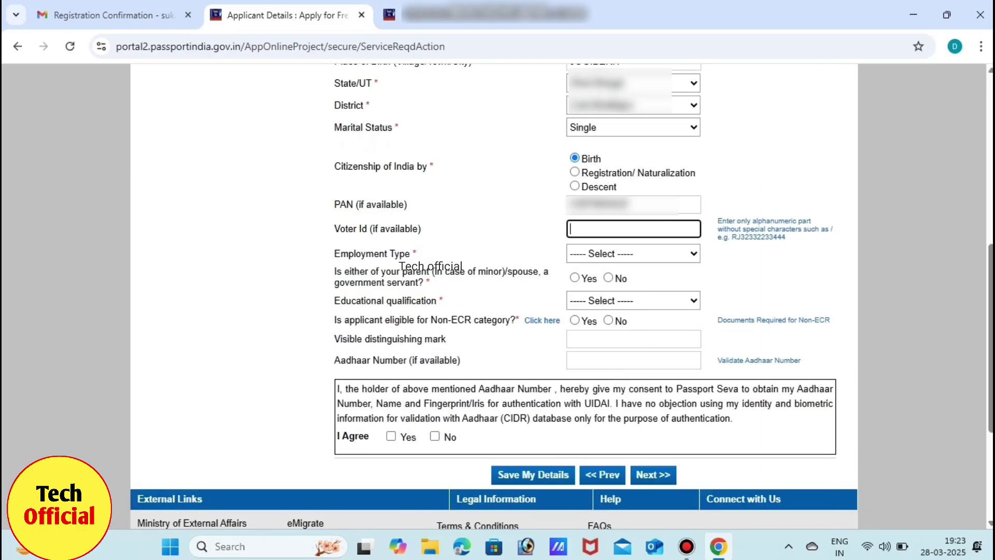
pyautogui.click(633, 254)
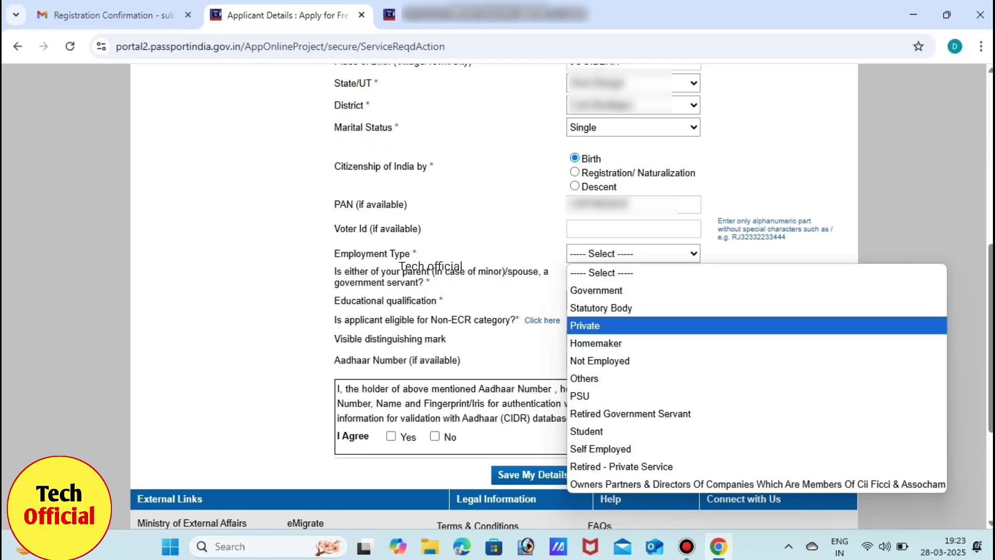
pyautogui.press('Return')
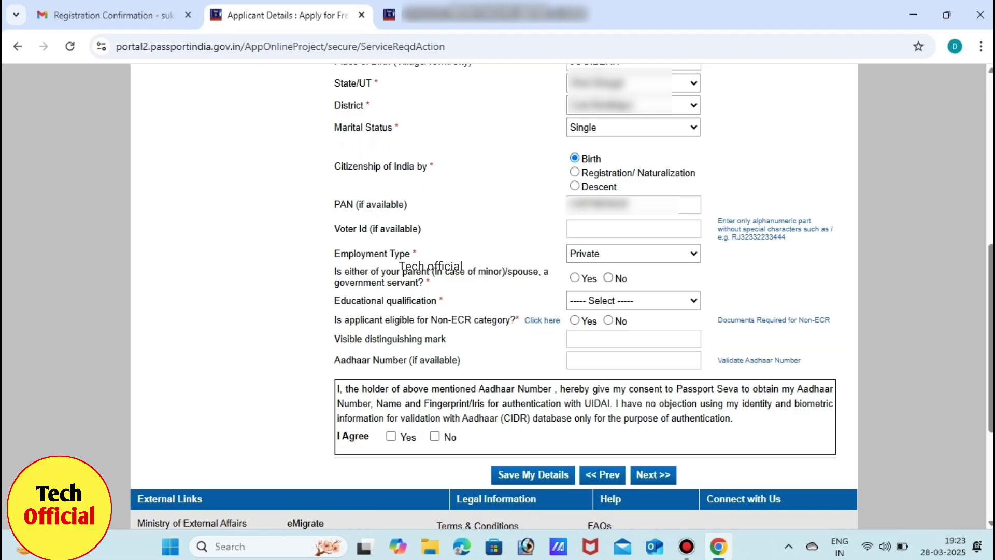
pyautogui.click(609, 278)
# Set the educational qualification to Graduate And Above.
pyautogui.click(633, 300)
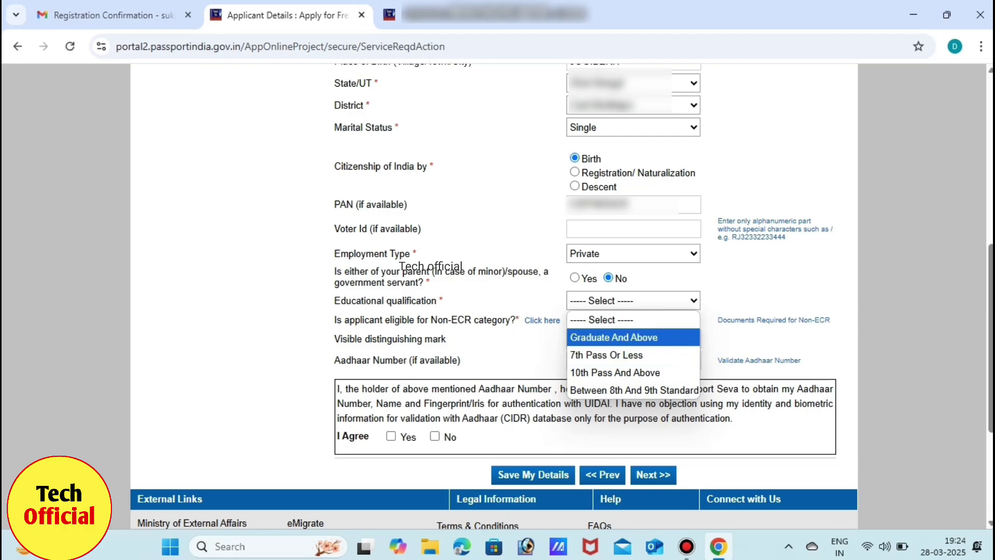
pyautogui.press('Return')
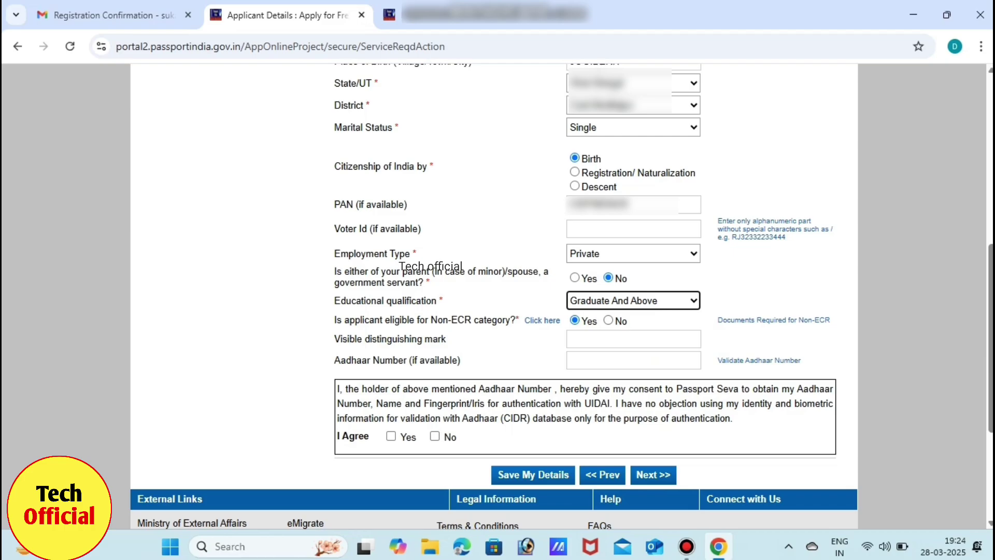
pyautogui.hotkey('alt', 'Down')
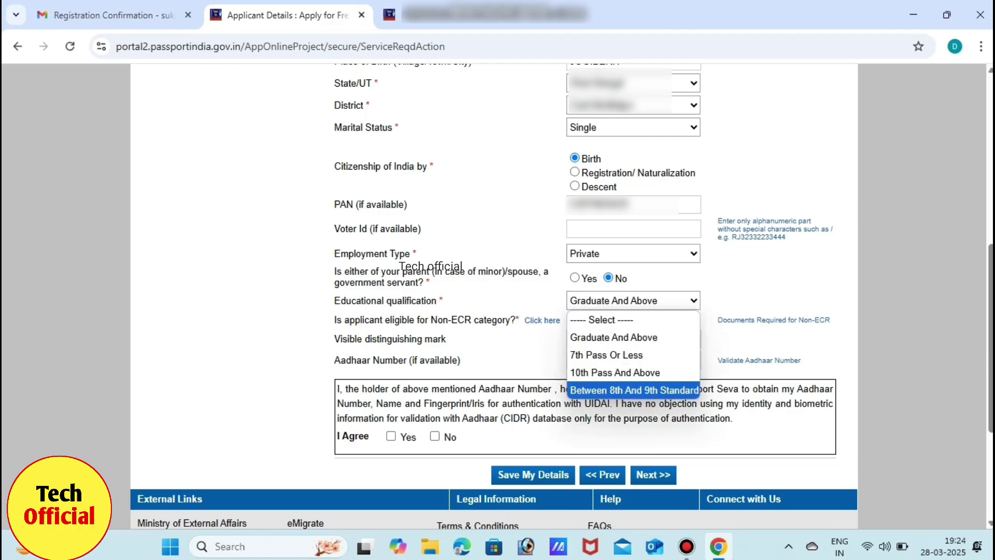
pyautogui.press('Up')
pyautogui.press('Up')
pyautogui.press('Return')
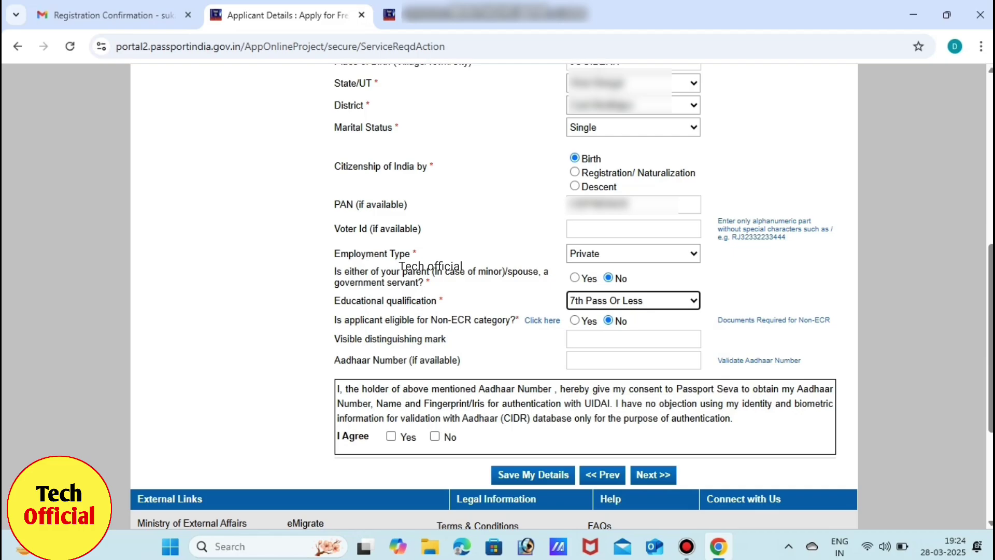
pyautogui.hotkey('alt', 'Down')
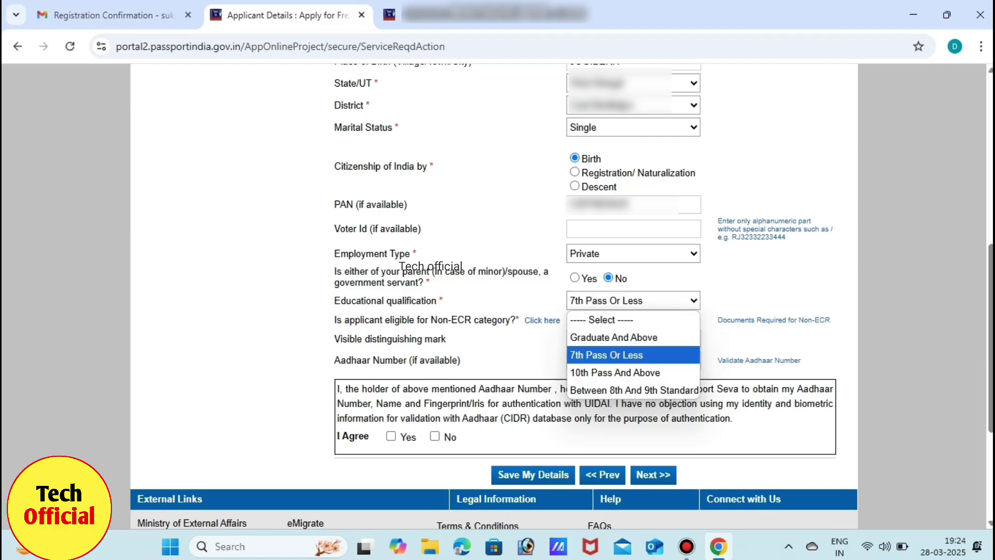
pyautogui.press('Up')
pyautogui.press('Return')
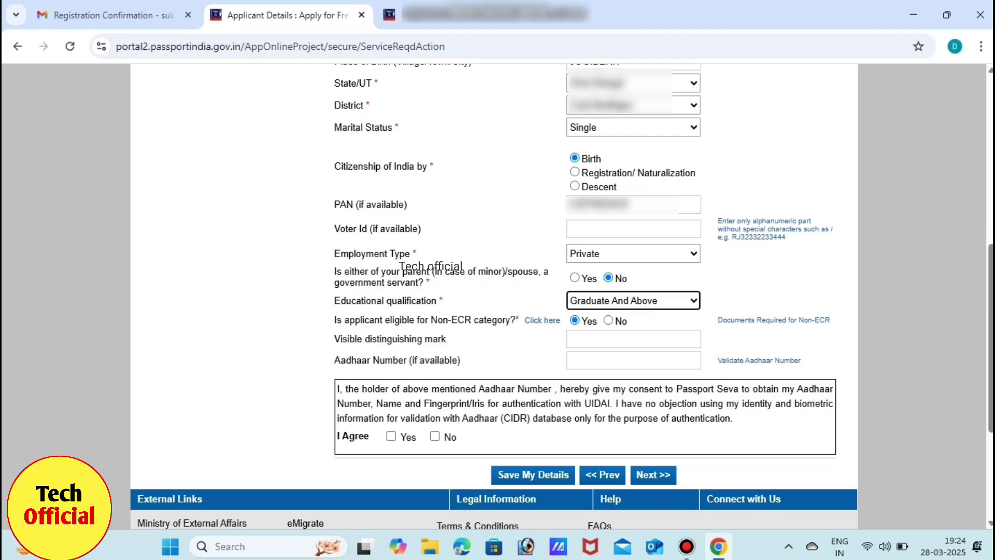
# Enter distinguishing mark 'mole on left hand side palm' and the Aadhaar number, and give Aadhaar consent.
pyautogui.click(634, 339)
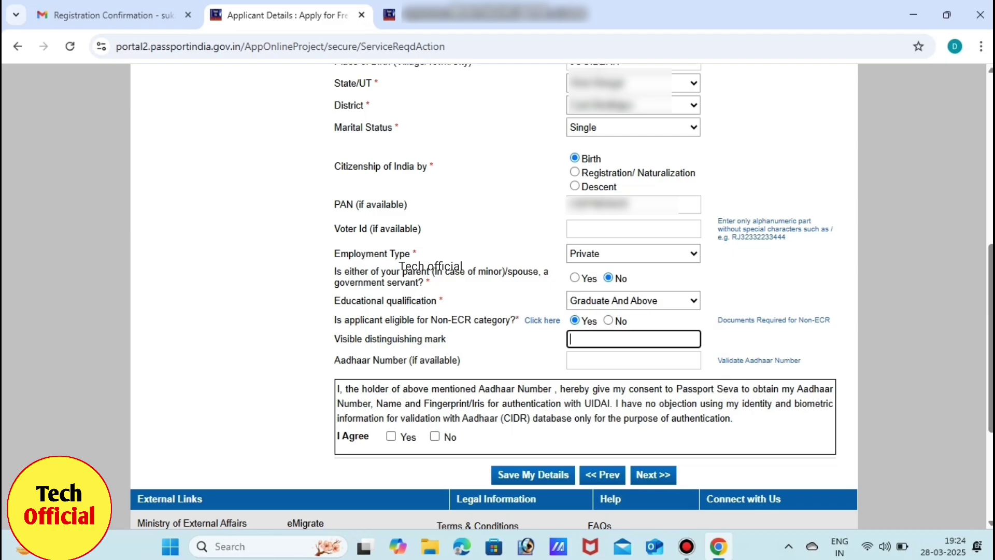
pyautogui.write('mole')
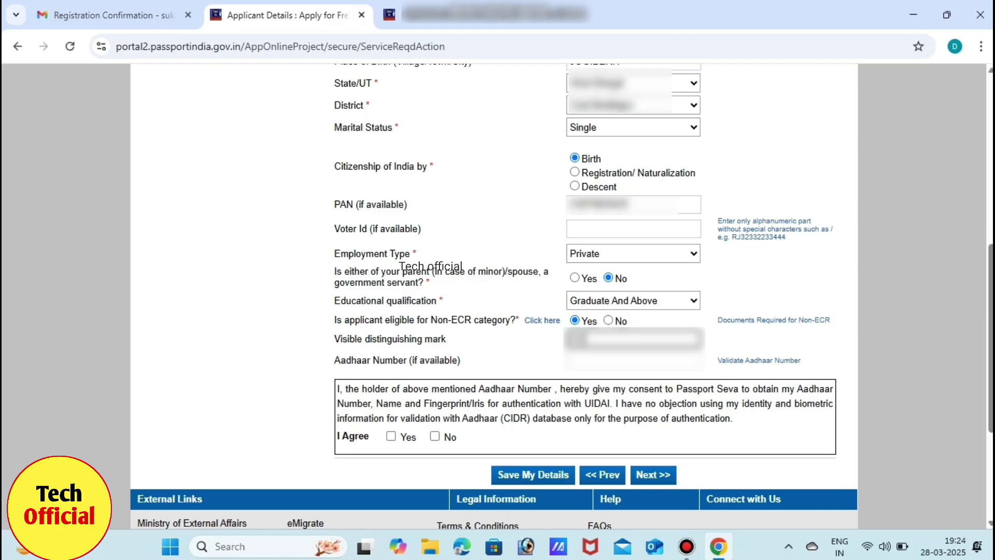
pyautogui.write(' on left hand')
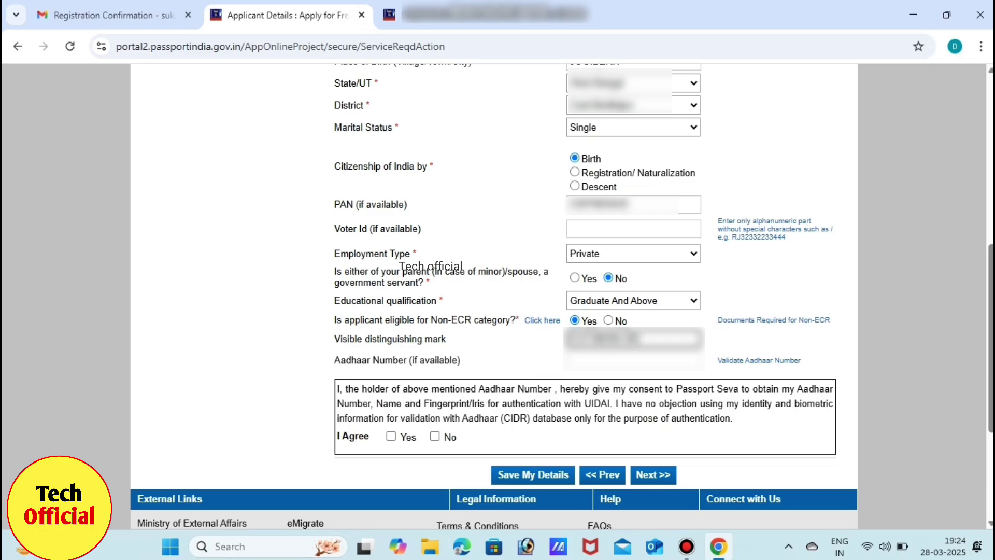
pyautogui.write(' side palm')
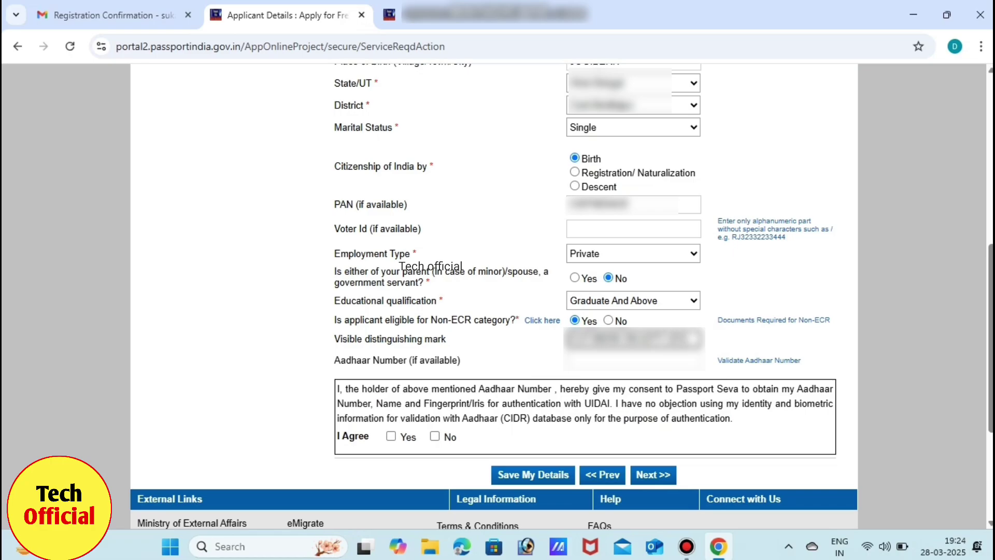
pyautogui.click(571, 360)
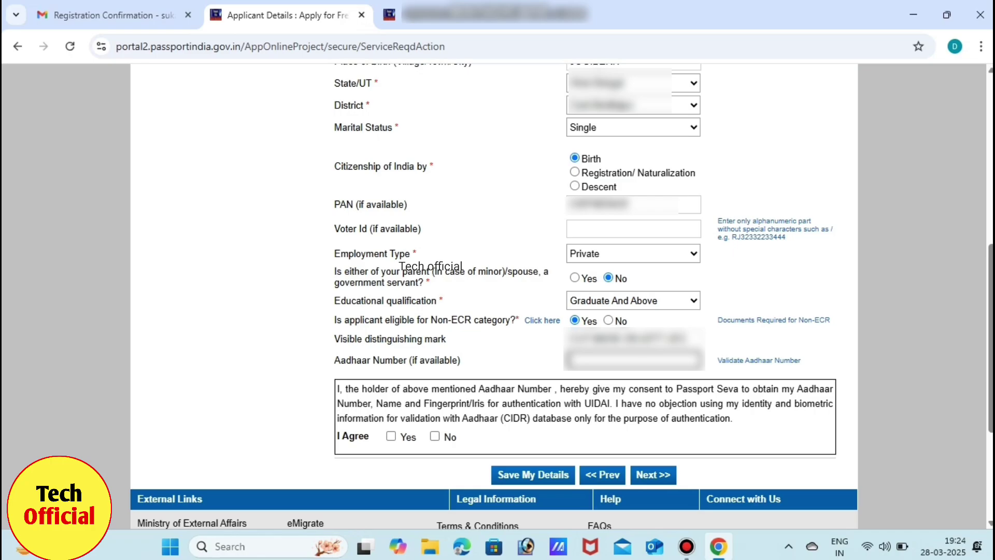
pyautogui.write('12345')
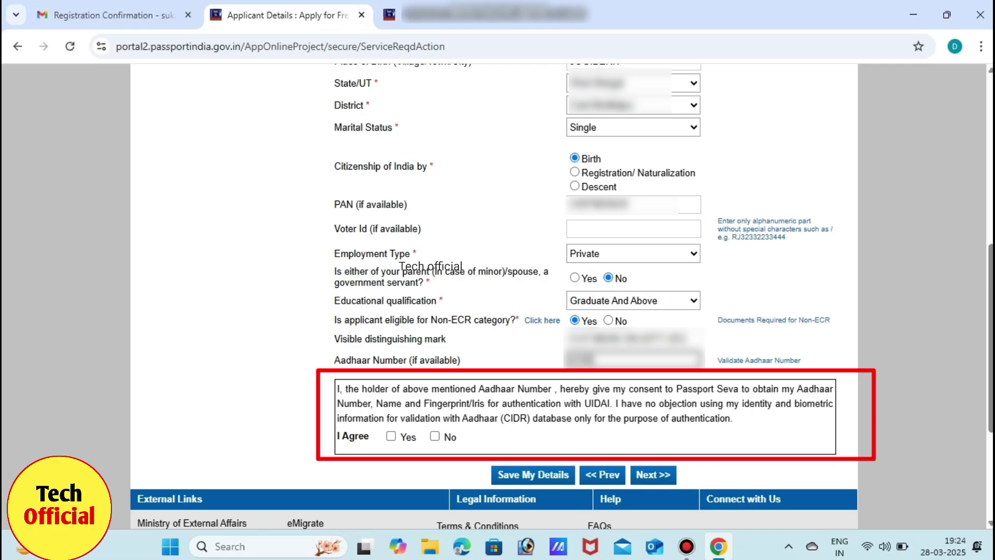
pyautogui.write('6789')
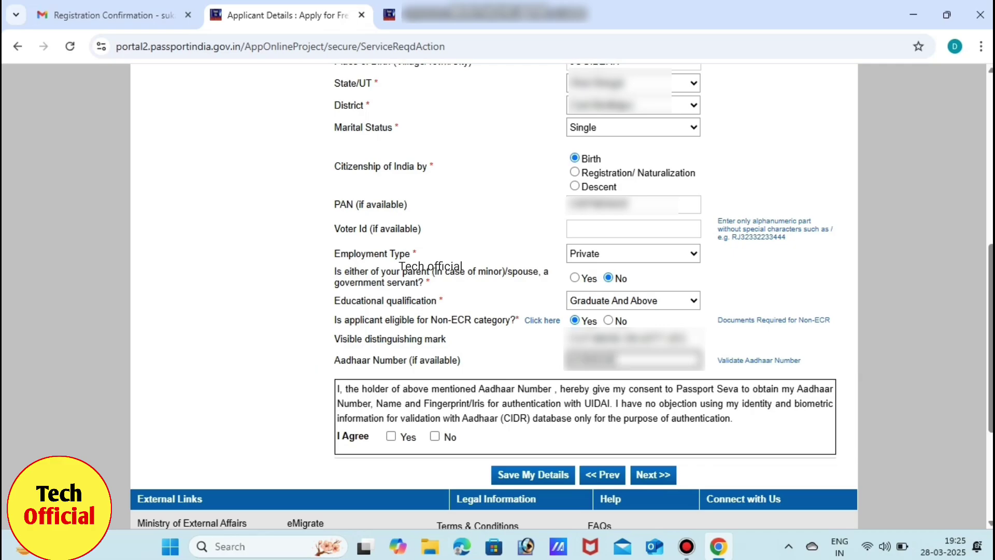
pyautogui.write('0123')
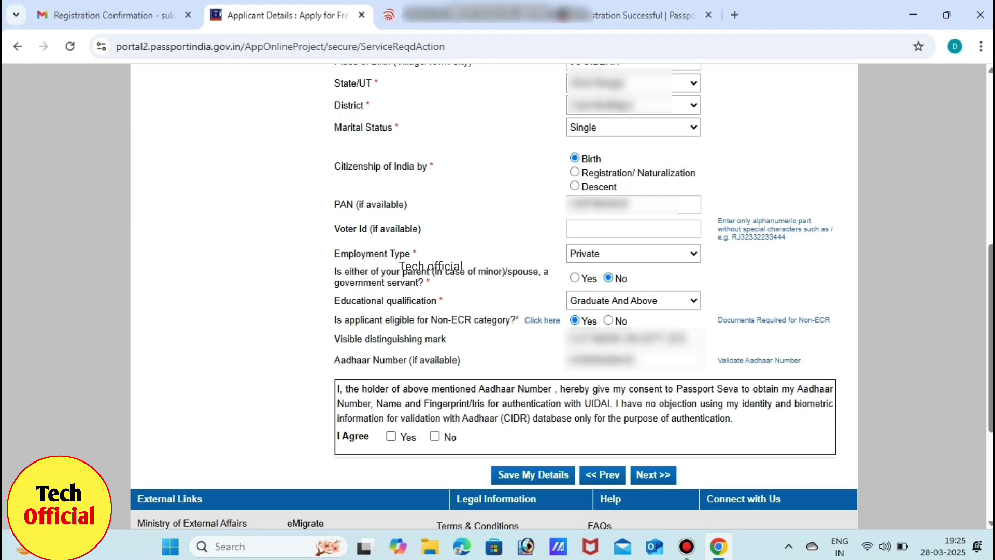
pyautogui.click(391, 436)
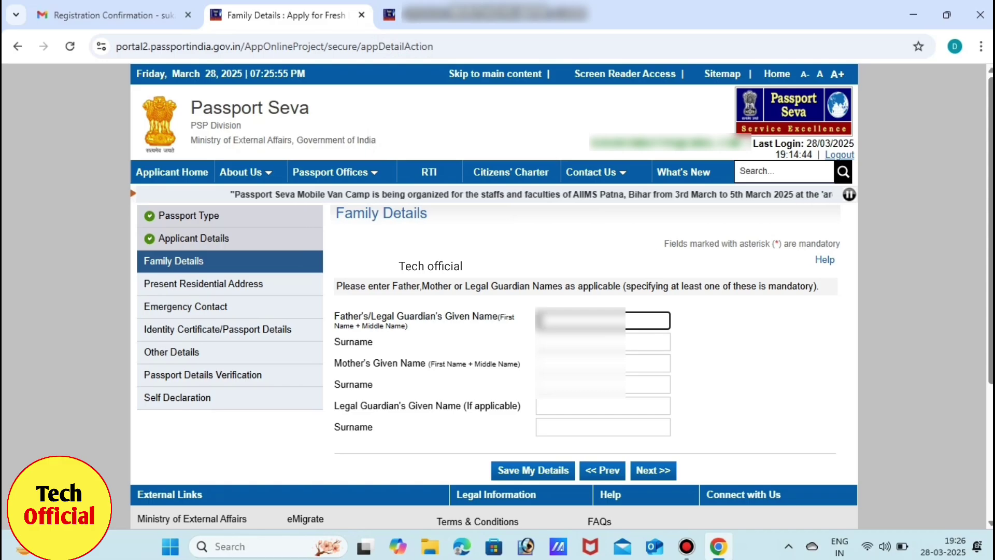
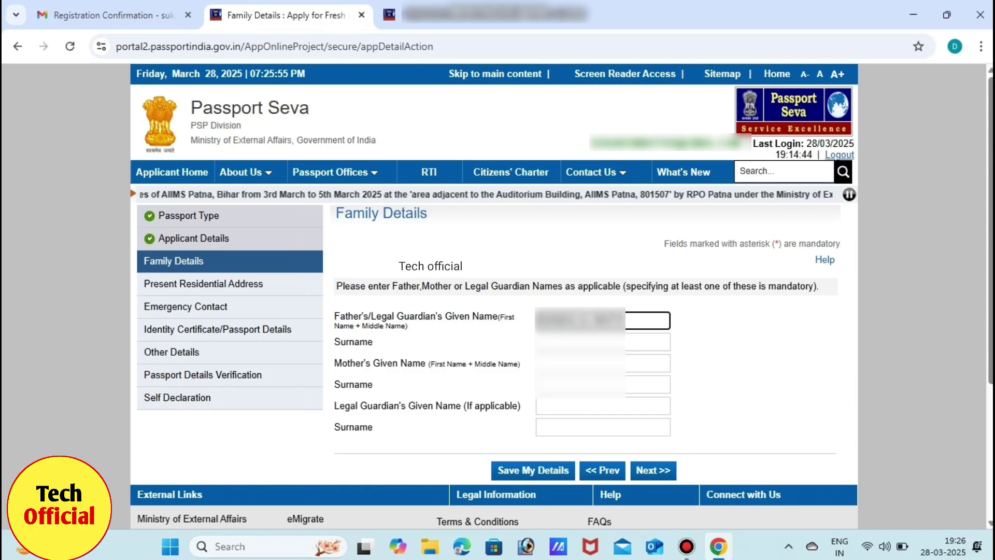
# Enter the father's given name and surname.
pyautogui.press('Tab')
pyautogui.write('Kumar')
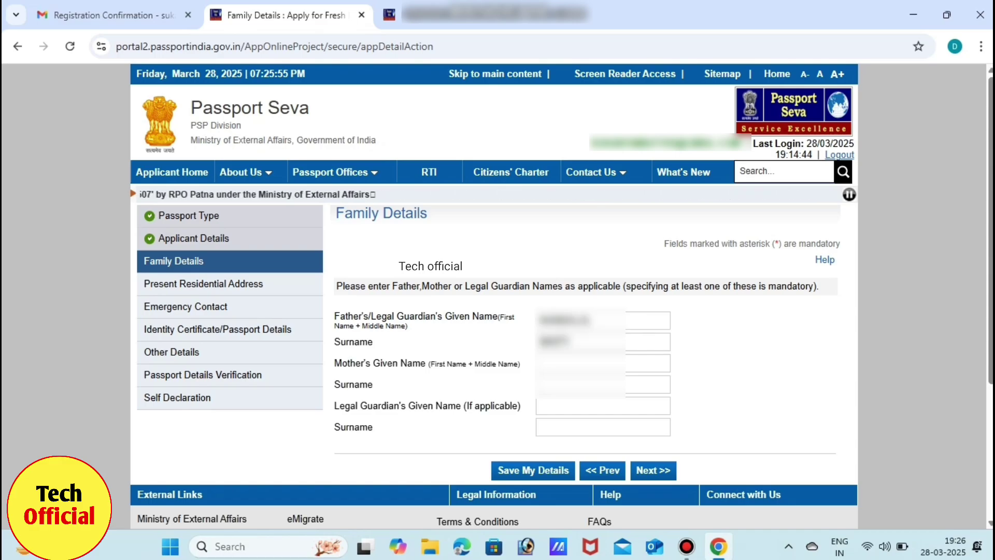
# Enter the mother's given name and surname.
pyautogui.click(602, 363)
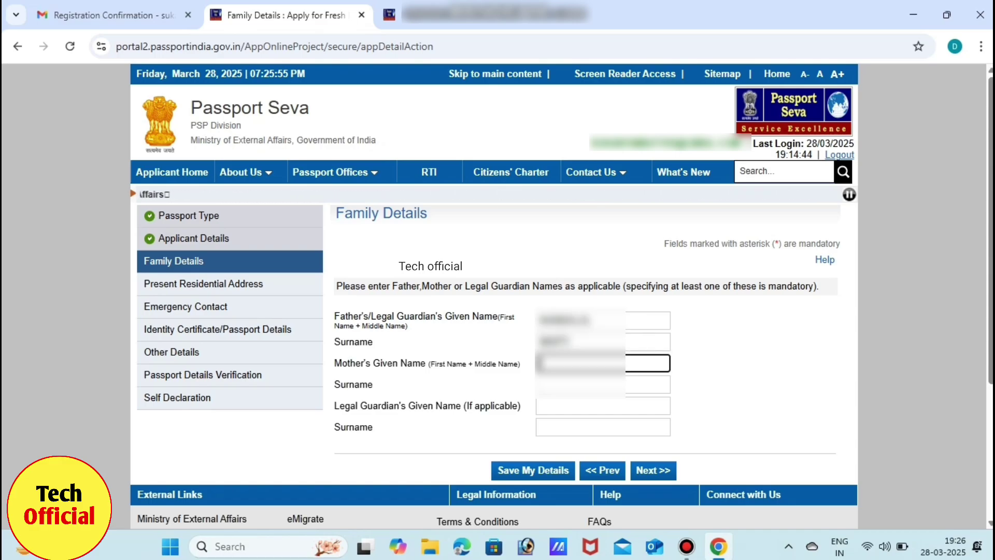
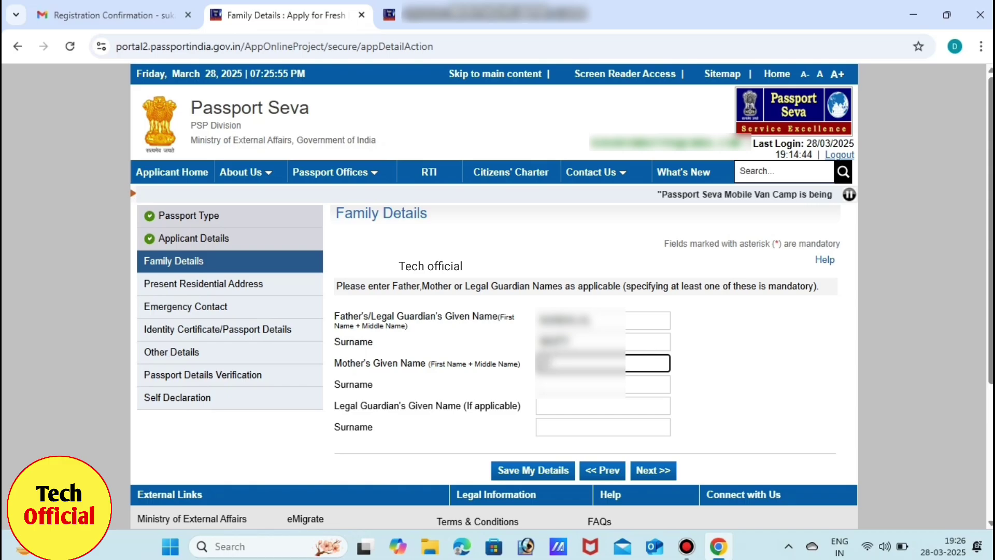
pyautogui.press('Tab')
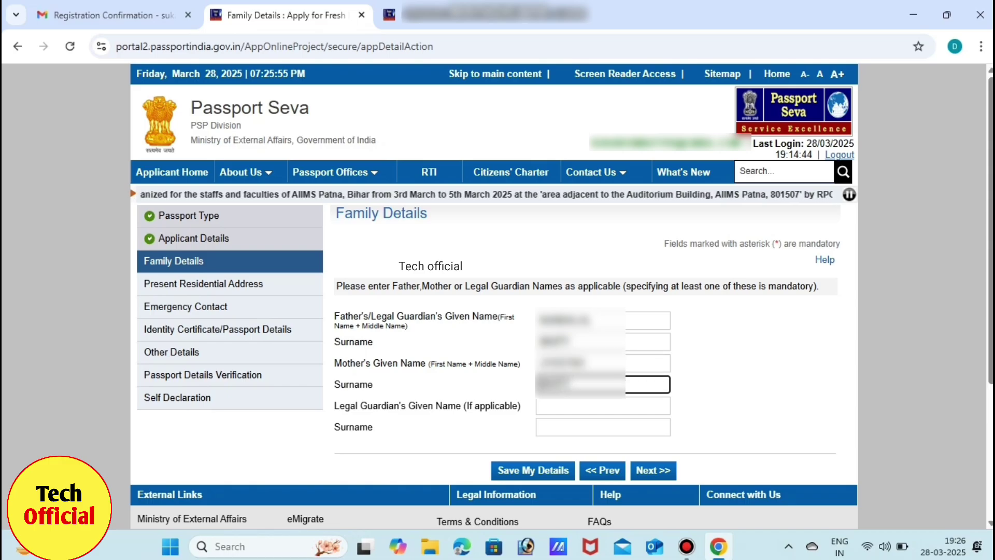
pyautogui.click(602, 363)
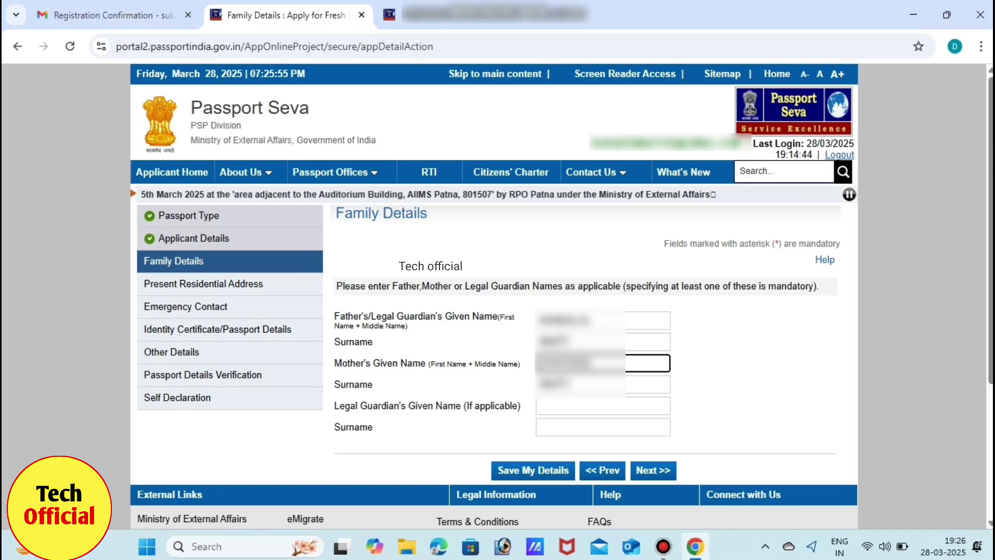
pyautogui.click(603, 406)
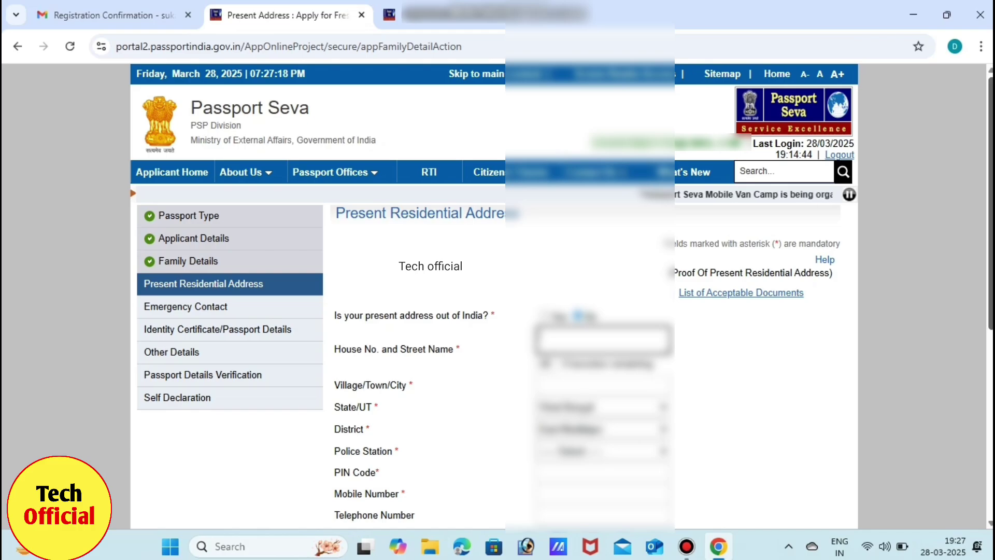
# Fill in the present address details and select the local police station.
pyautogui.scroll(-2, 562, 294)
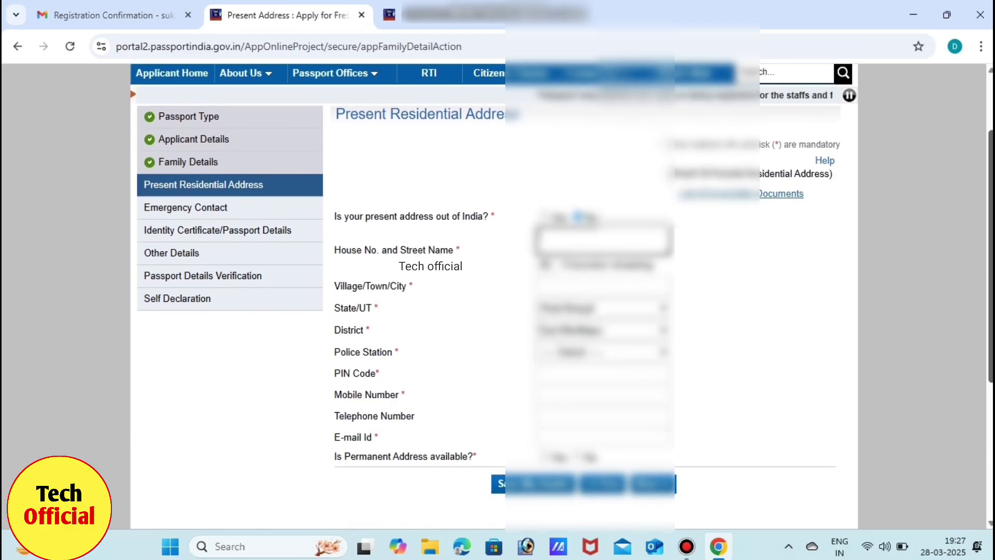
pyautogui.scroll(-1, 562, 295)
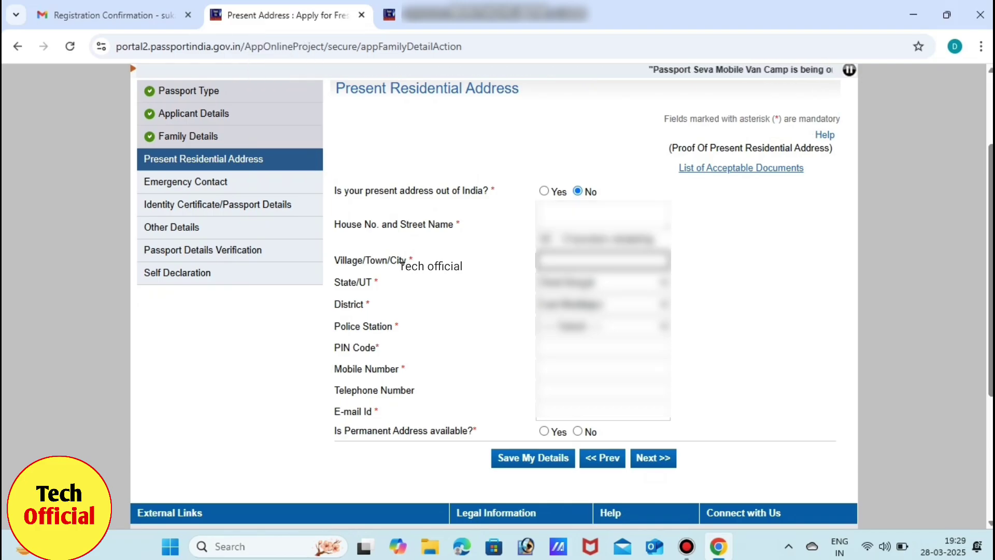
pyautogui.write('...')
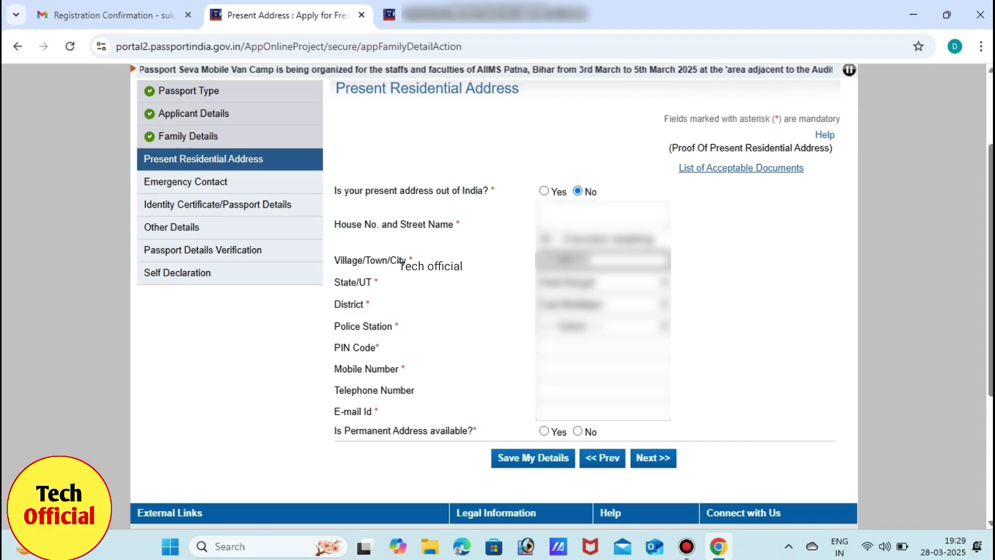
pyautogui.click(602, 326)
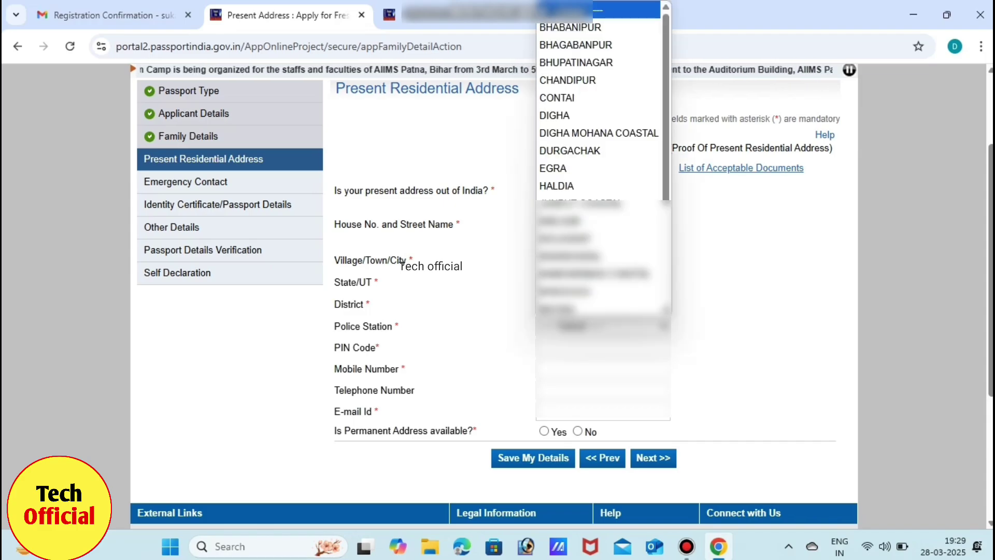
pyautogui.scroll(-2, 596, 155)
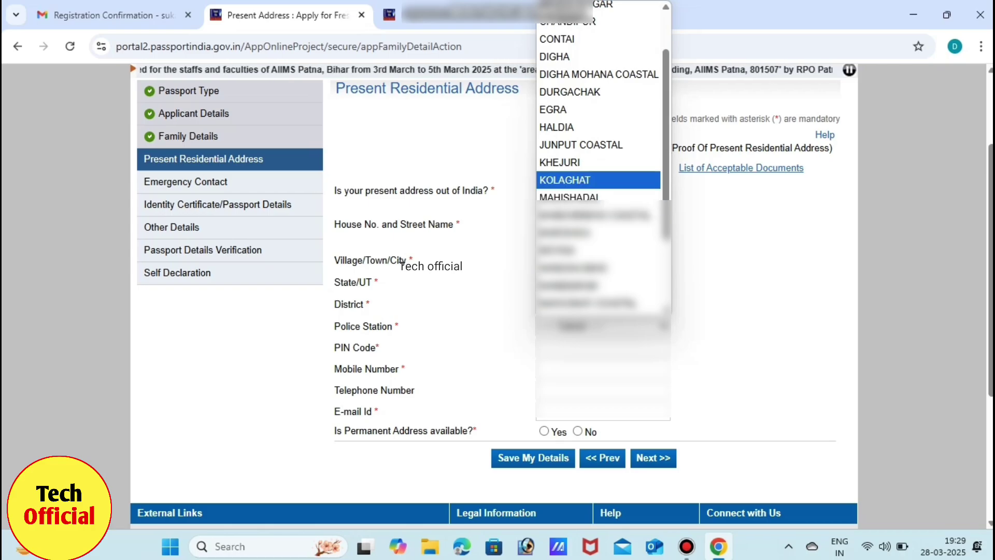
pyautogui.click(570, 178)
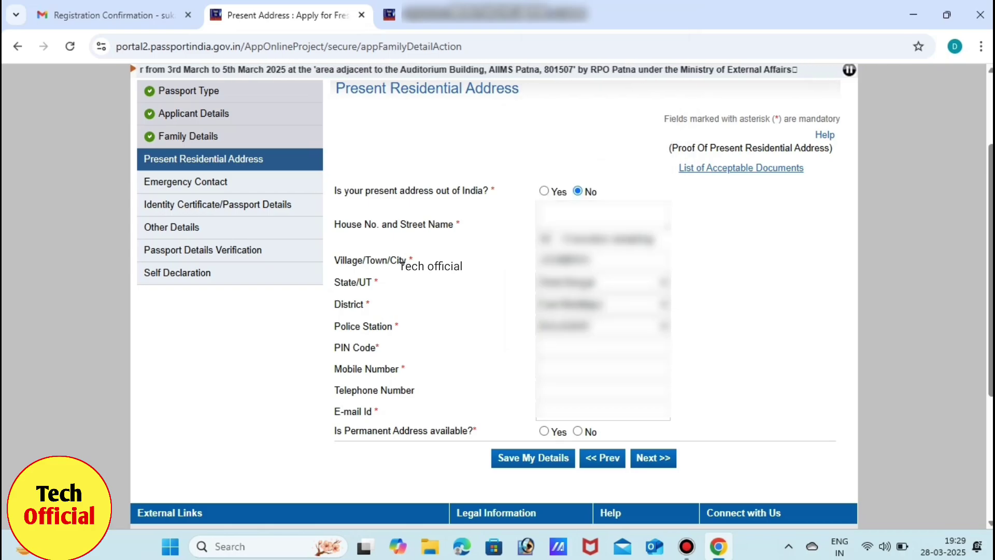
# Enter the address PIN code, the mobile number and the e-mail address.
pyautogui.click(603, 348)
pyautogui.write('721101')
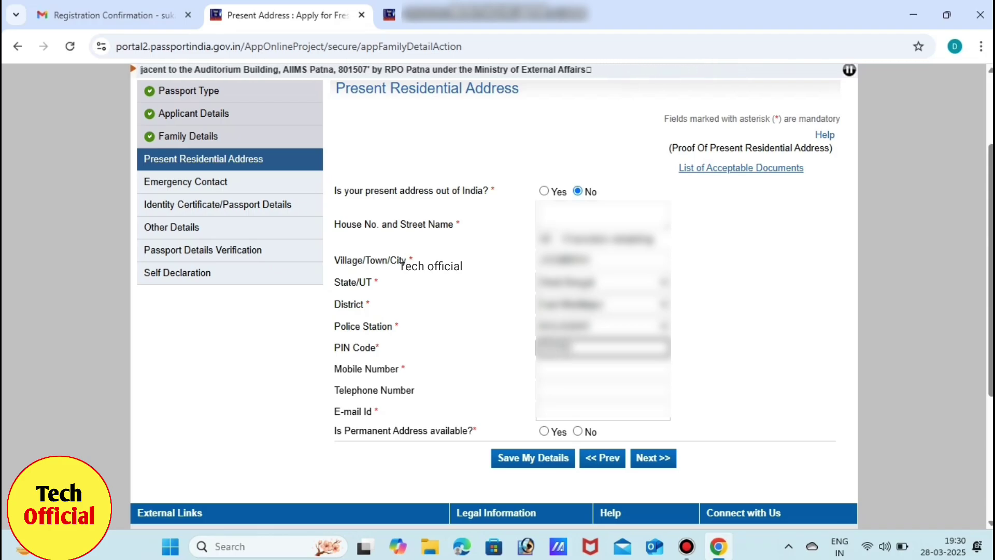
pyautogui.click(603, 369)
pyautogui.write('987')
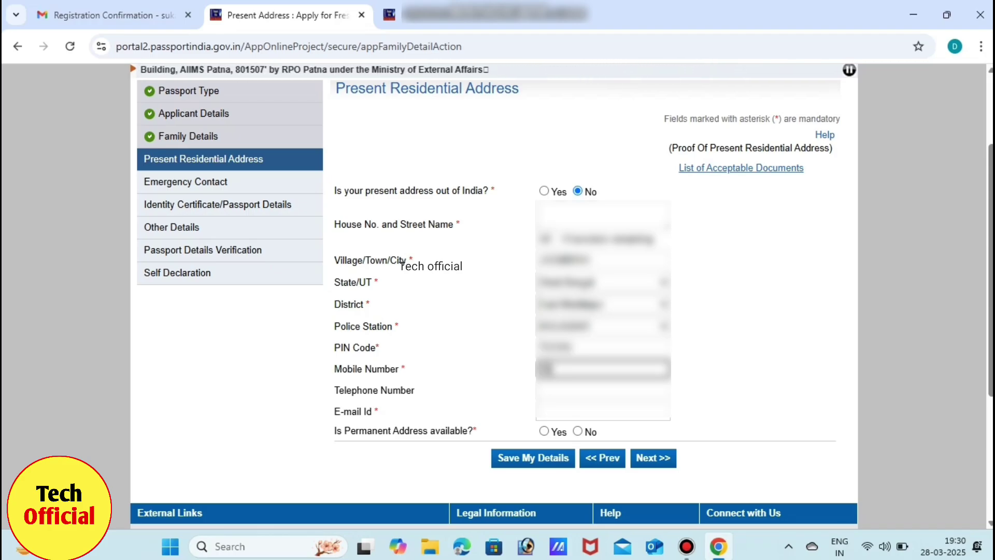
pyautogui.write('6543')
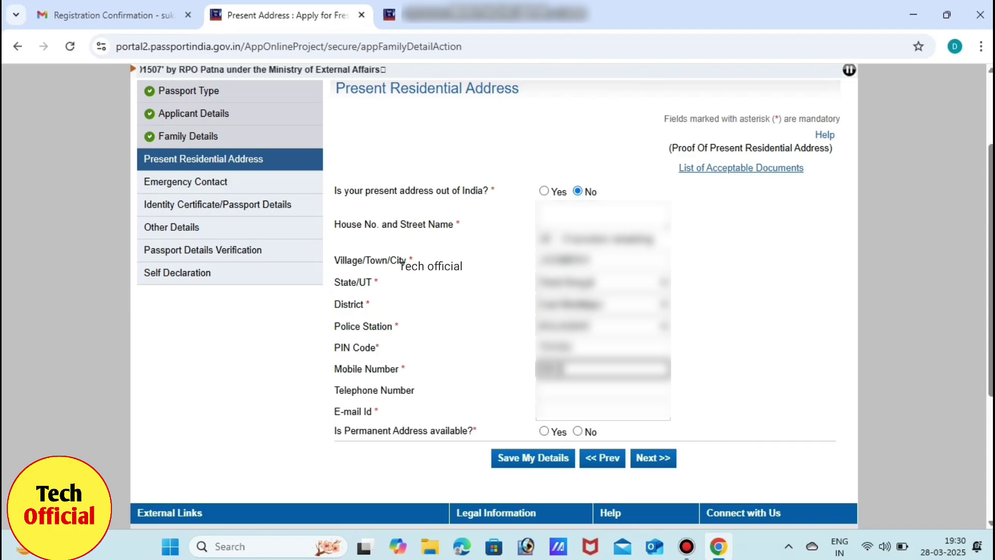
pyautogui.write('210')
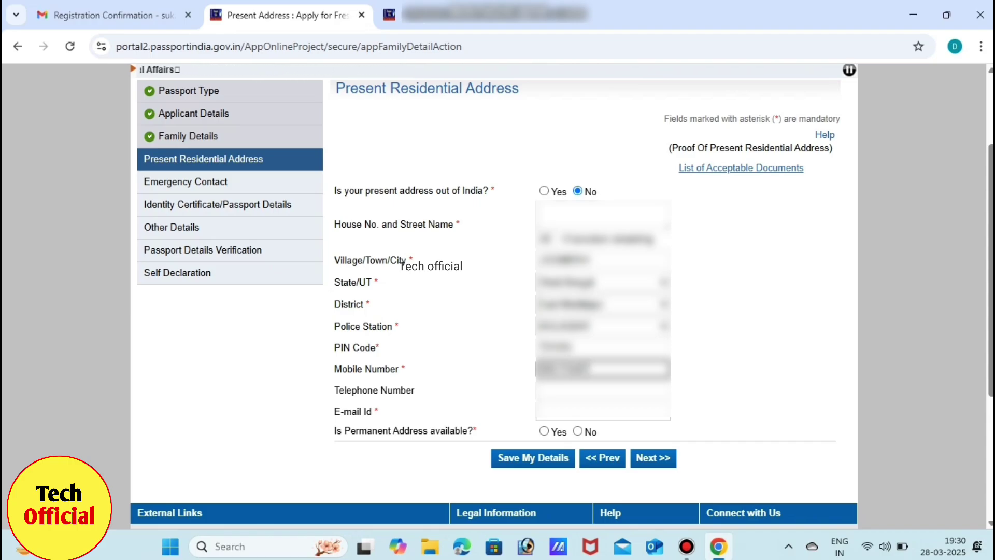
pyautogui.click(603, 410)
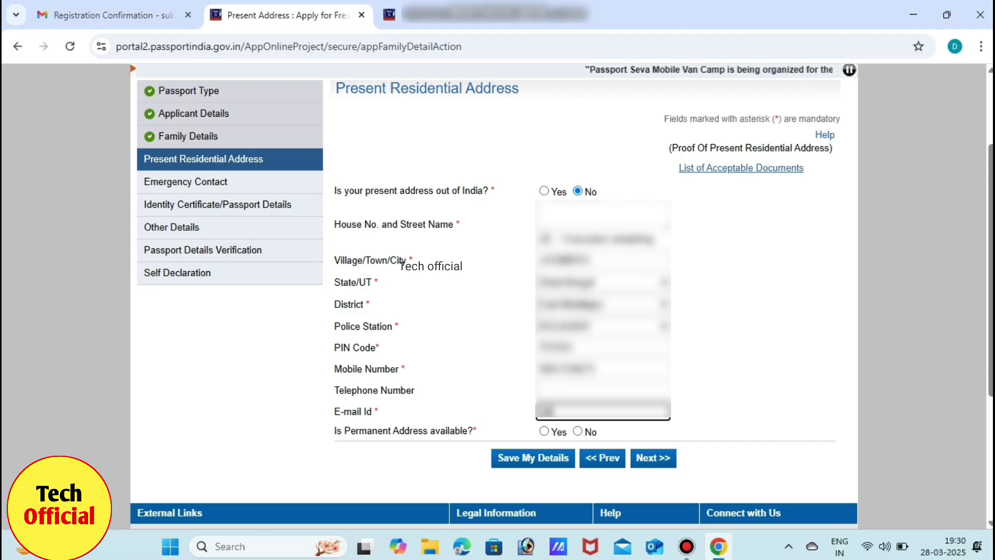
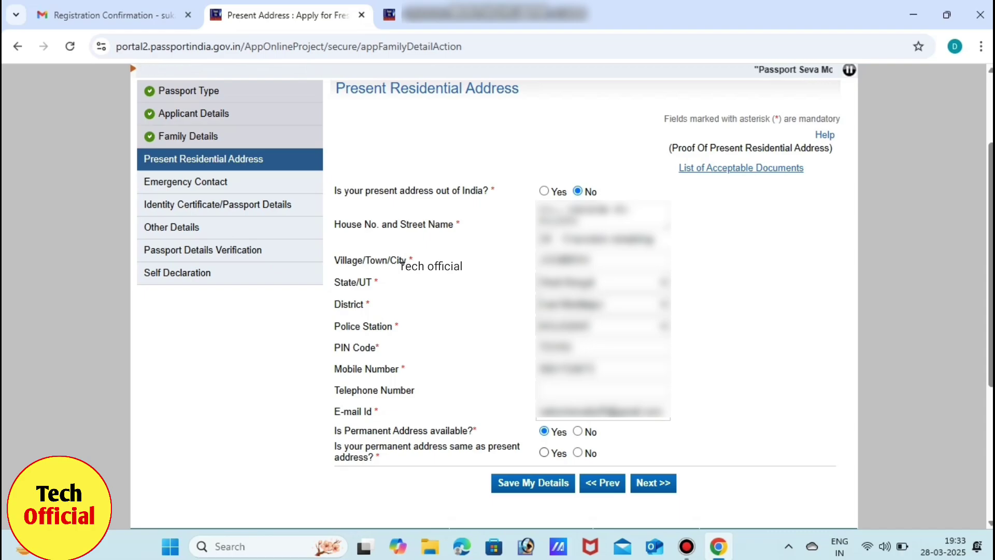
# Mark the permanent address as same as present and accept the SMS and RPO notices.
pyautogui.click(543, 452)
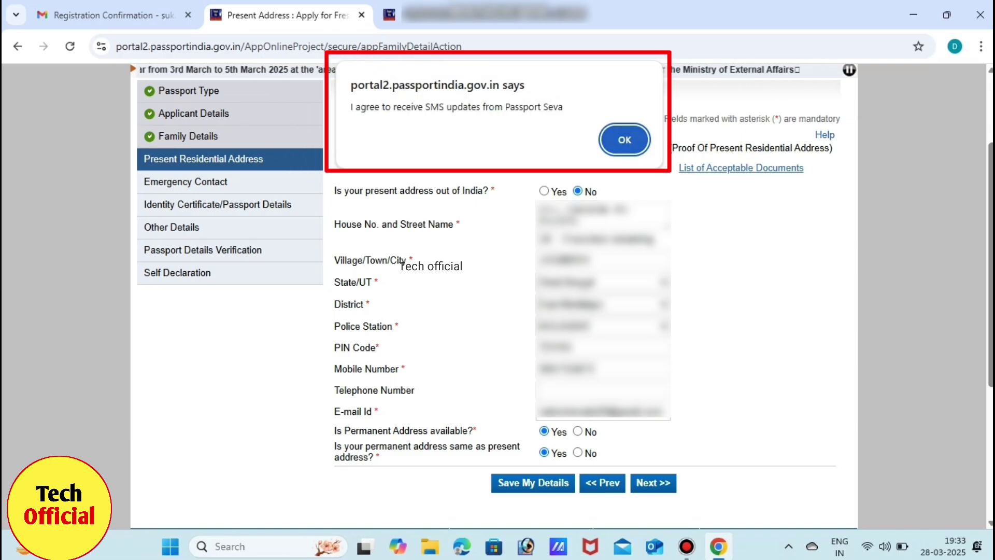
pyautogui.press('Return')
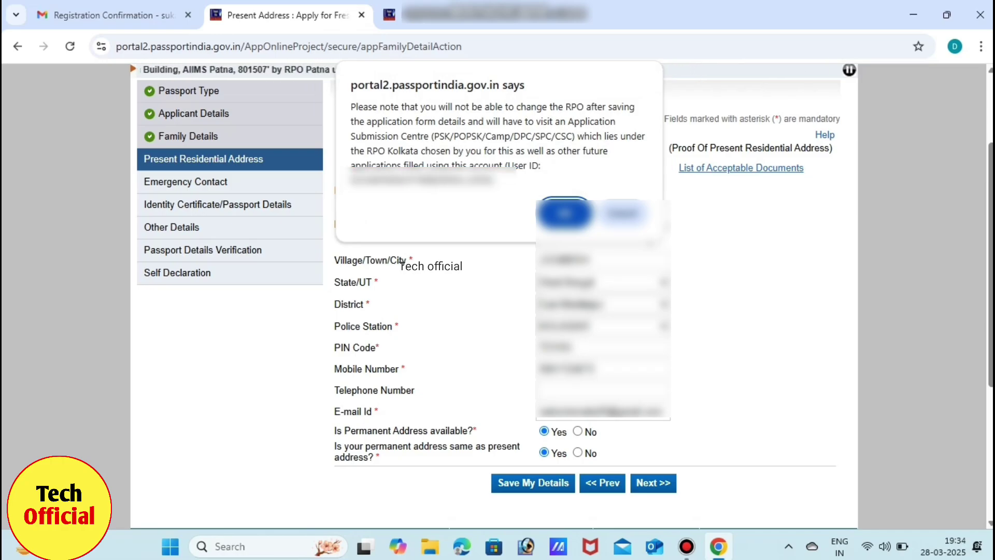
pyautogui.press('Return')
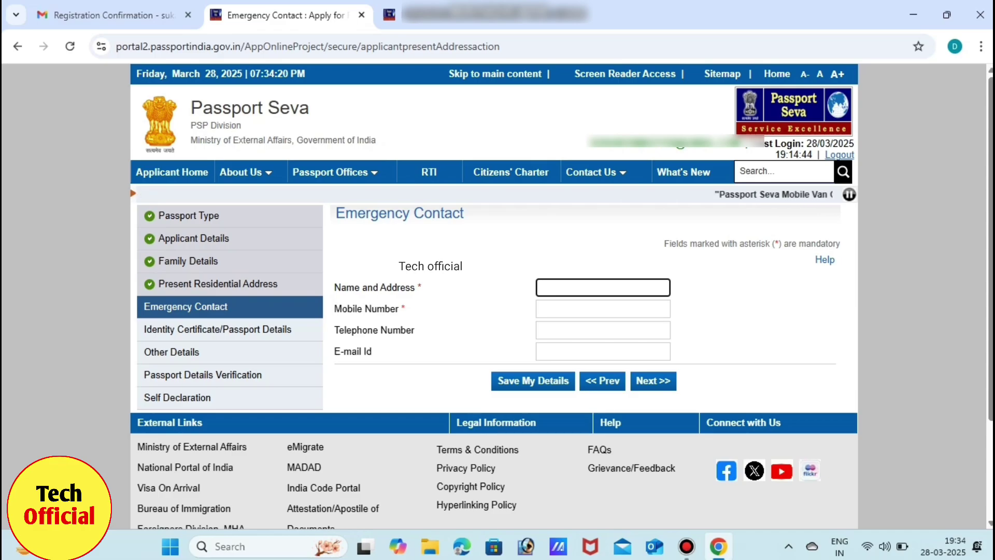
# Go through the emergency contact's Telephone Number and E-mail Id fields, leaving them blank.
pyautogui.click(603, 330)
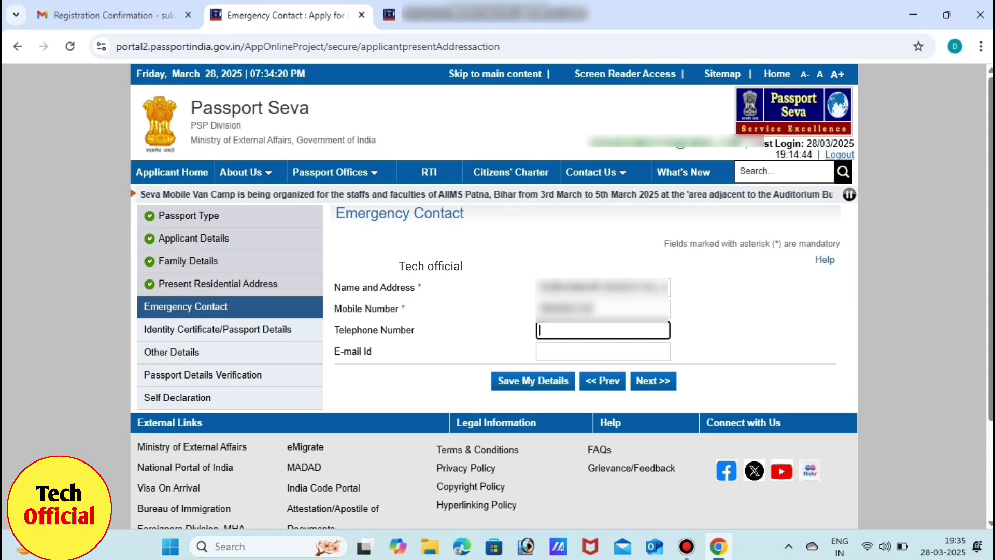
pyautogui.click(603, 351)
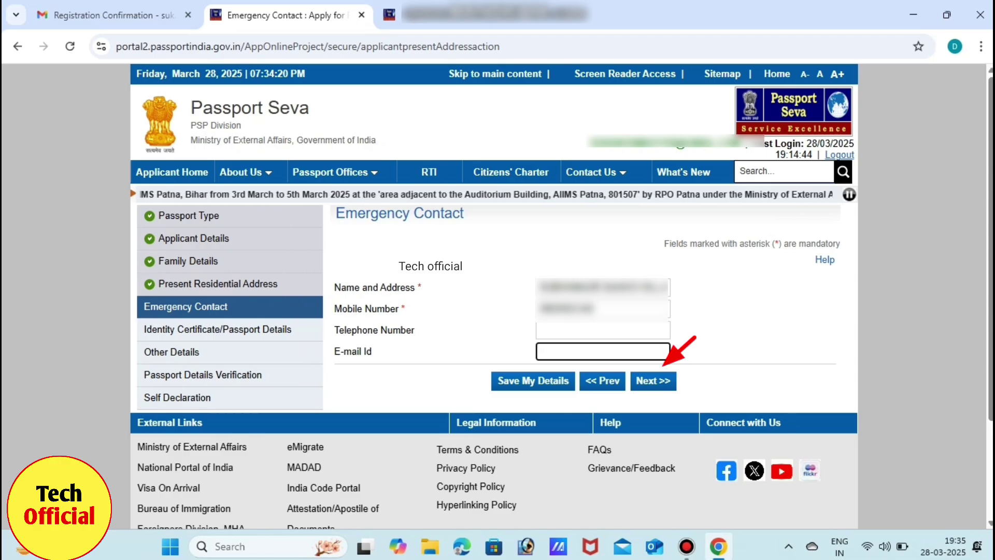
# Save the emergency contact, choose Never Held Diplomatic/Official Passport and No for applied-but-not-issued.
pyautogui.click(653, 381)
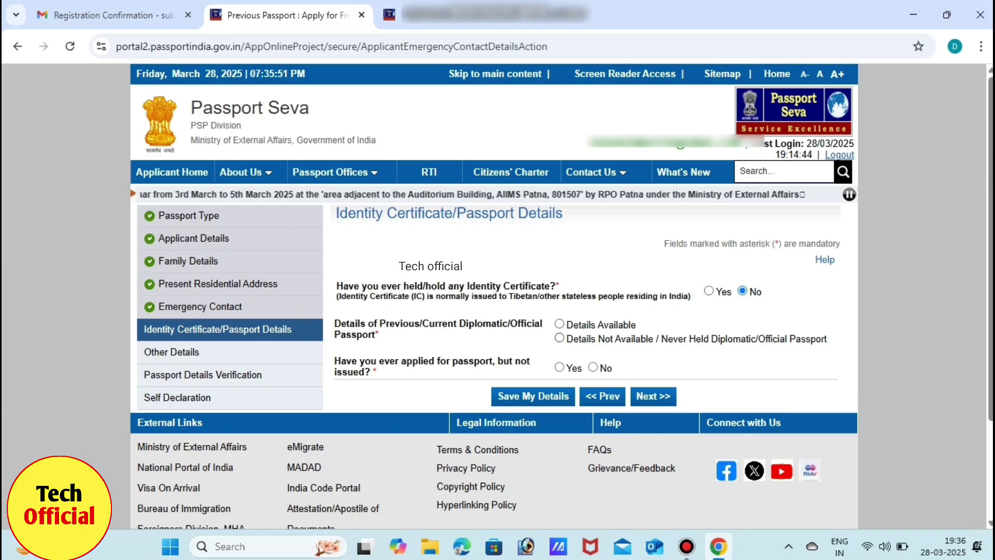
pyautogui.click(560, 338)
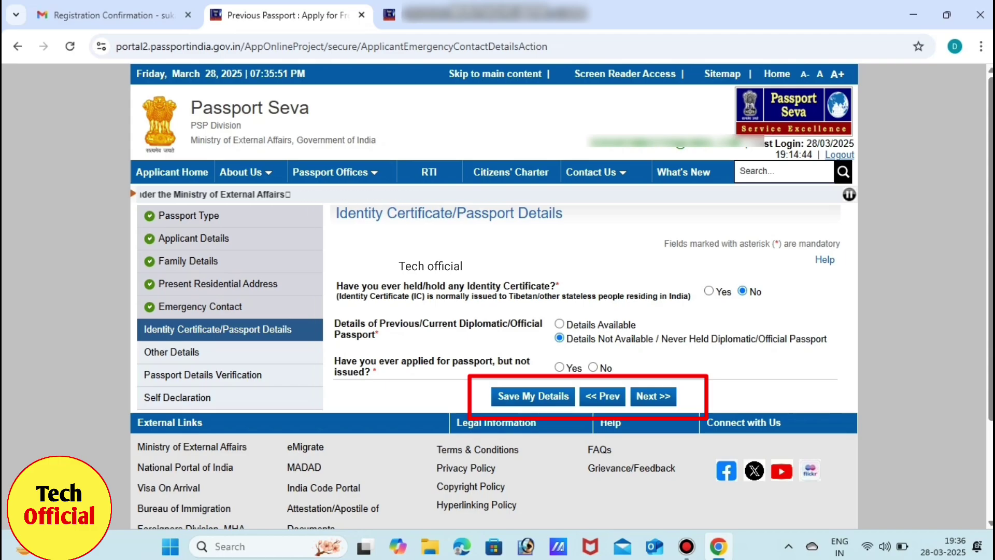
pyautogui.click(593, 367)
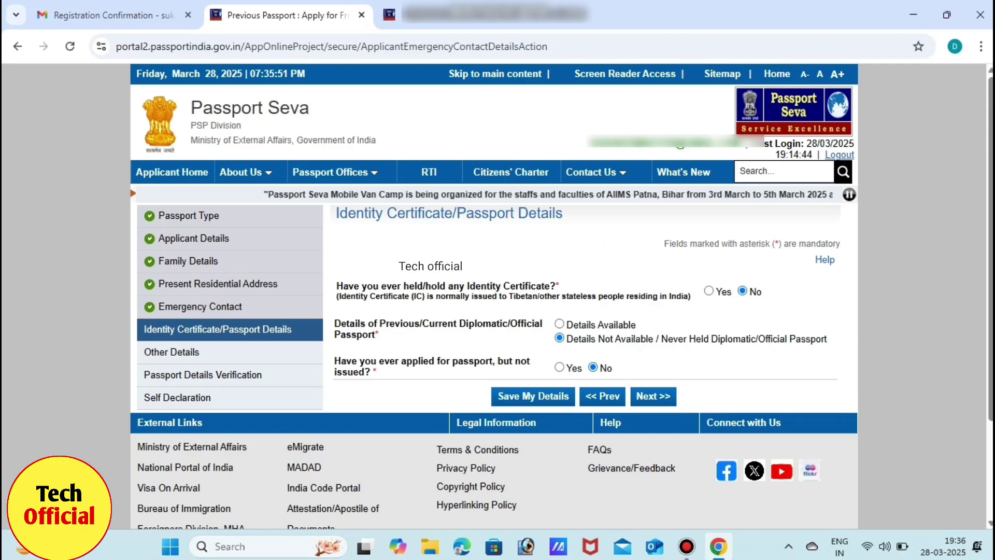
pyautogui.press('Return')
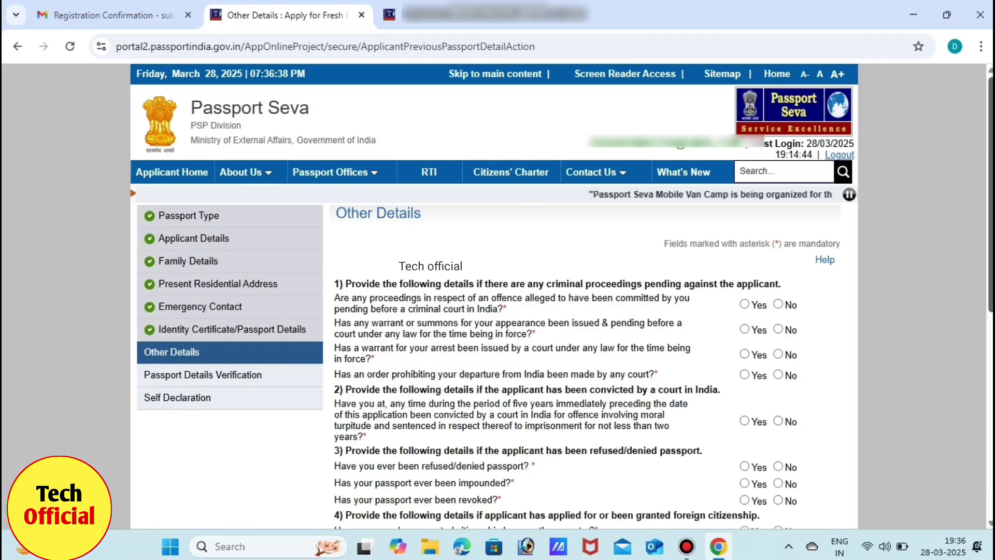
# Answer No to all fifteen criminal, passport and citizenship questions on Other Details.
pyautogui.scroll(-3, 562, 296)
pyautogui.scroll(-1, 562, 296)
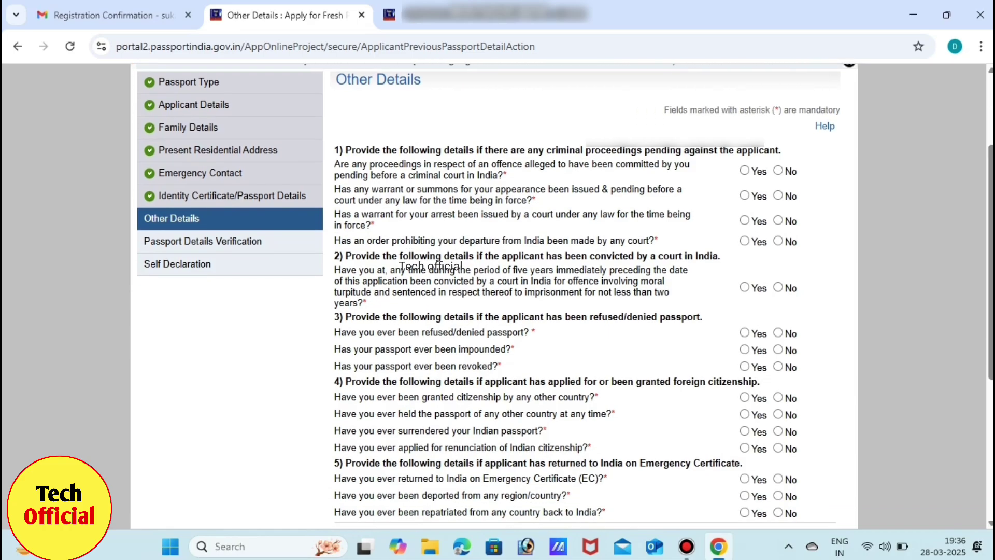
pyautogui.click(778, 195)
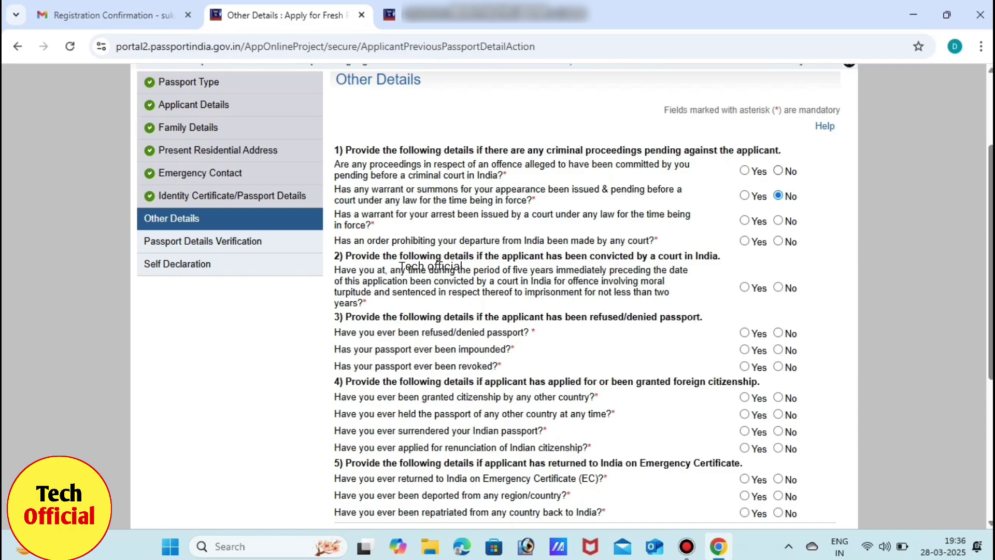
pyautogui.click(778, 171)
pyautogui.click(778, 221)
pyautogui.click(778, 241)
pyautogui.click(778, 288)
pyautogui.click(778, 332)
pyautogui.click(778, 350)
pyautogui.click(779, 366)
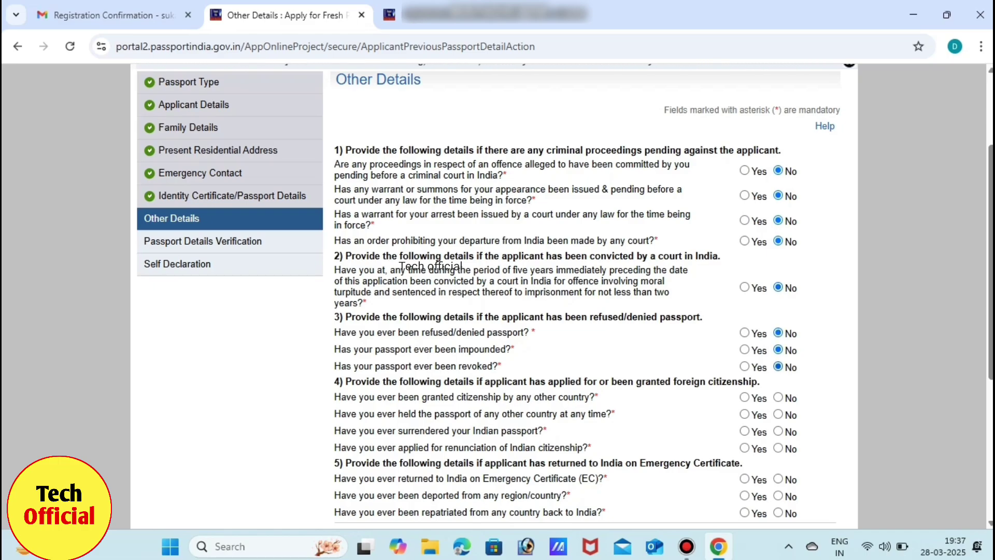
pyautogui.click(778, 397)
pyautogui.click(778, 414)
pyautogui.click(778, 431)
pyautogui.click(778, 448)
pyautogui.click(778, 478)
pyautogui.click(778, 495)
pyautogui.click(778, 512)
pyautogui.scroll(-2, 585, 311)
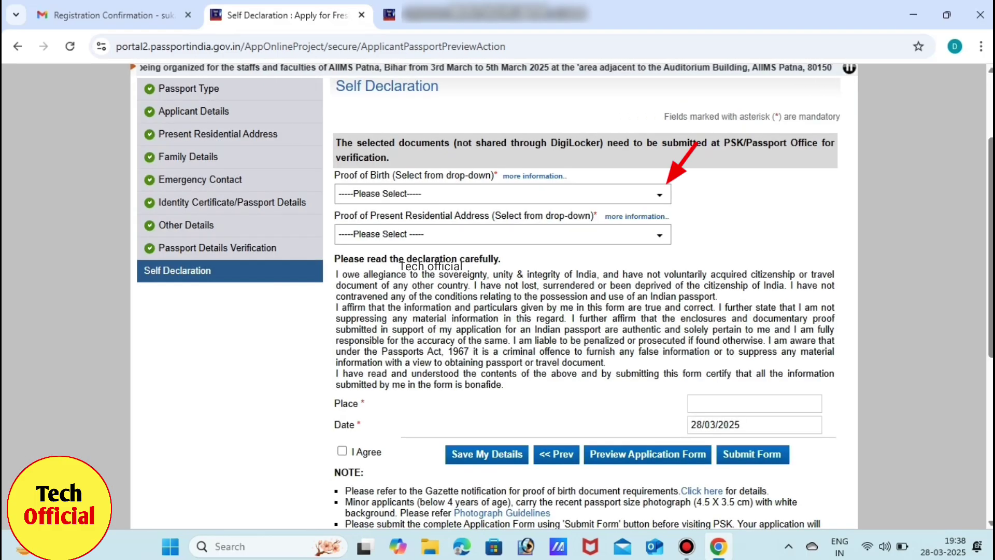
# Choose Permanent Account Number (PAN) Card as the proof of birth and dismiss the save-first notice.
pyautogui.click(658, 194)
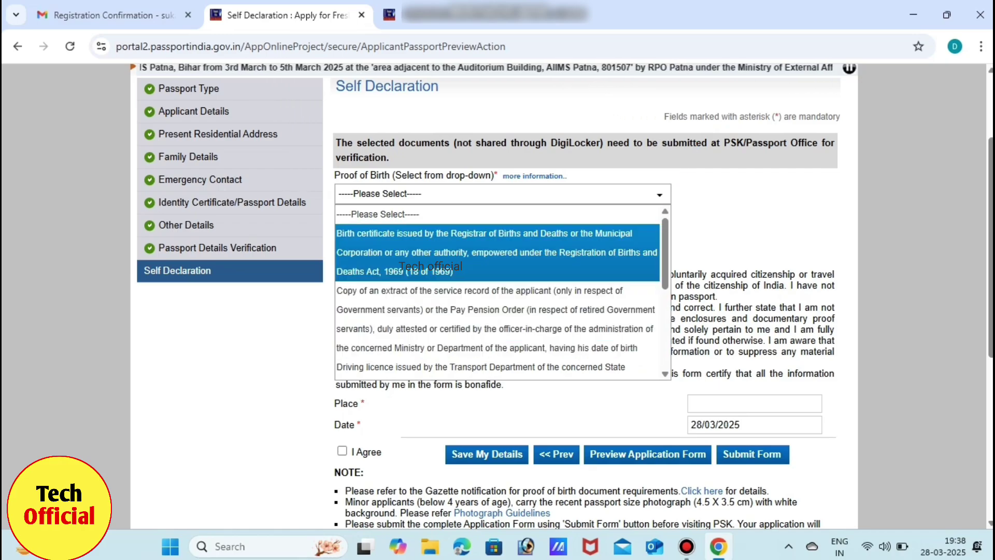
pyautogui.press('Down')
pyautogui.press('Down')
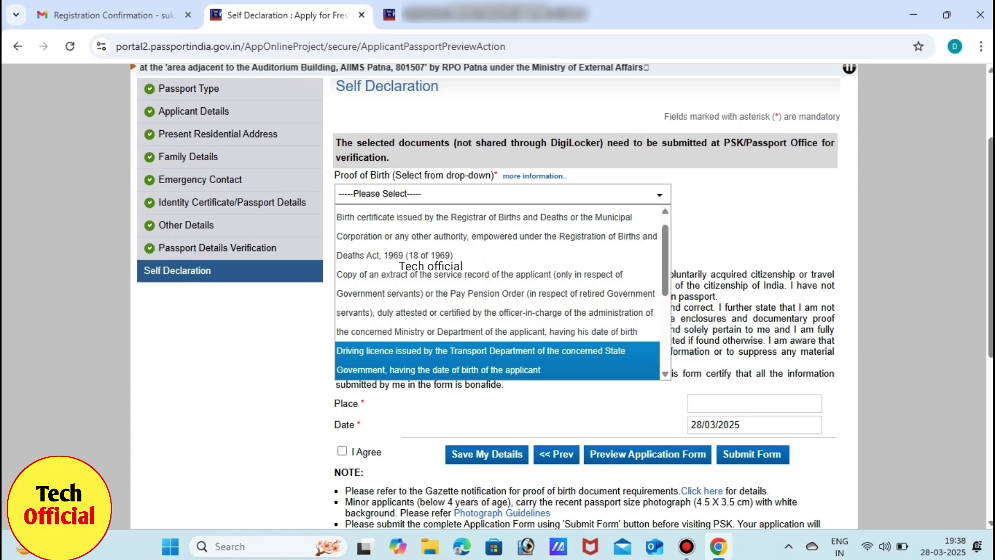
pyautogui.scroll(-1, 498, 292)
pyautogui.press('Down')
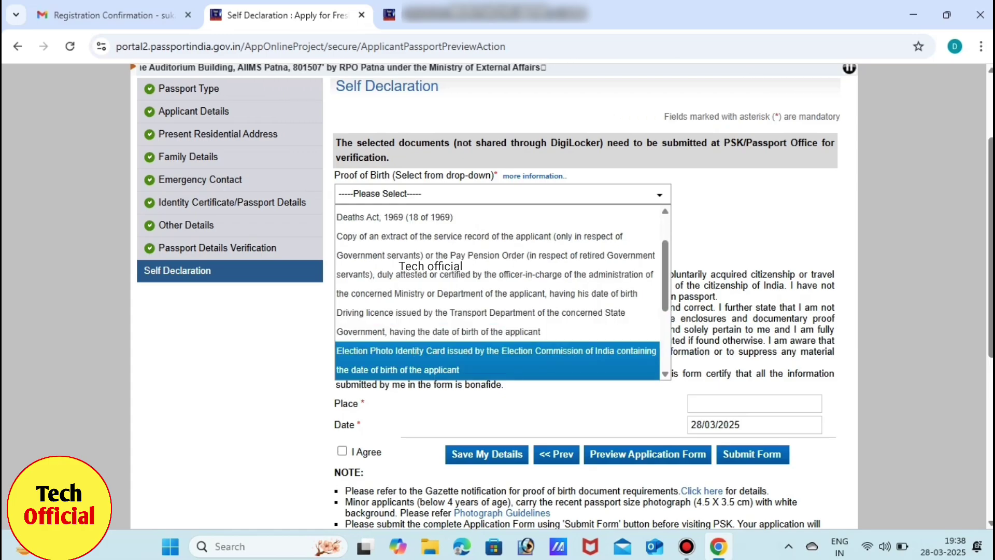
pyautogui.press('Down')
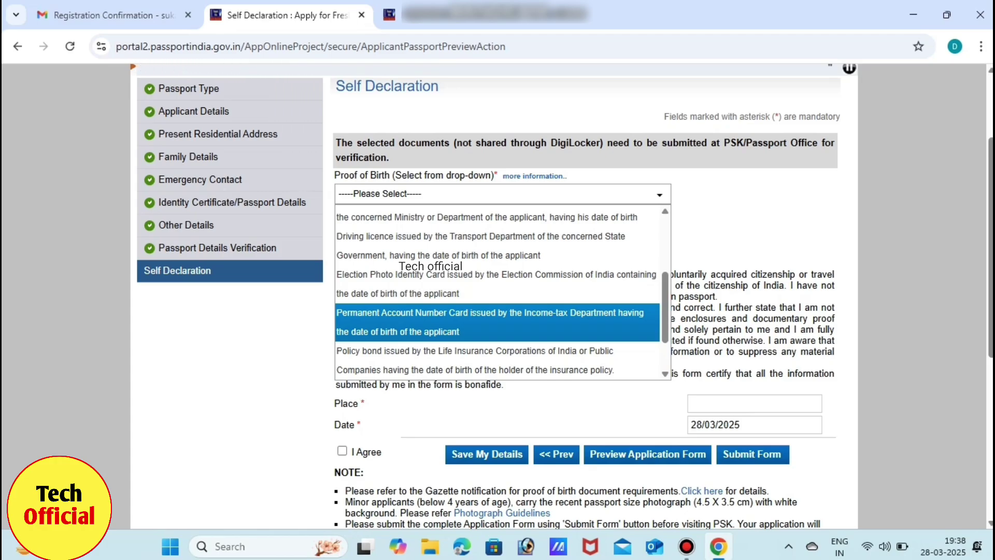
pyautogui.press('Return')
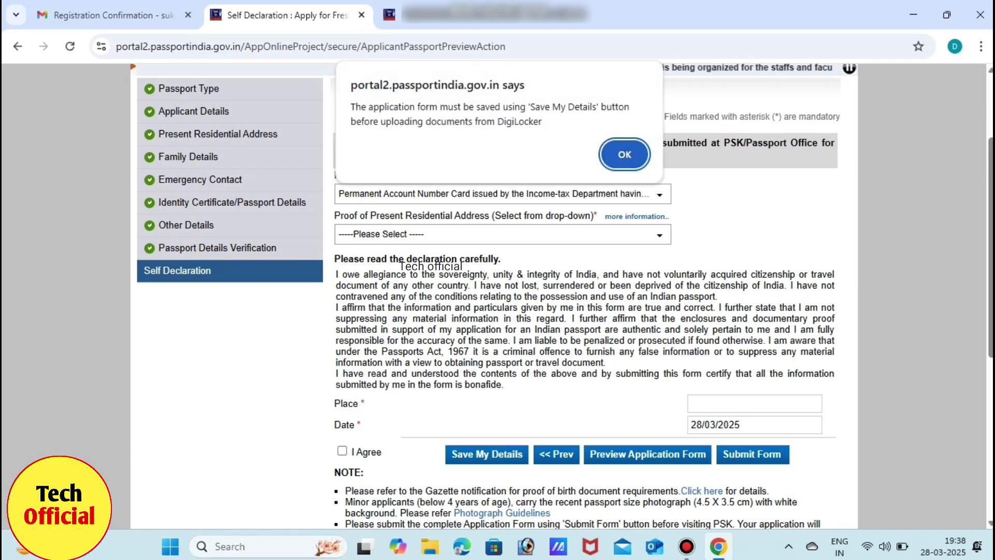
pyautogui.press('Return')
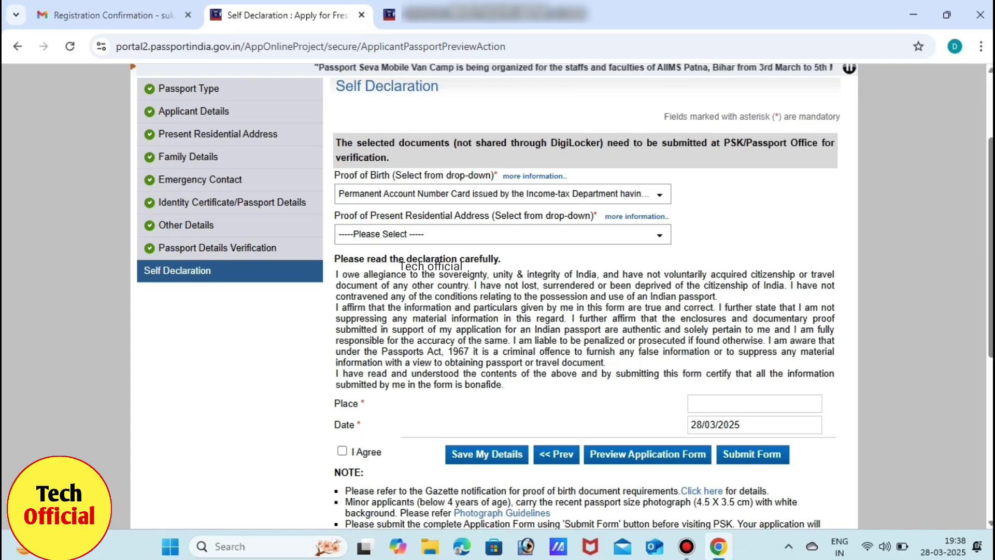
# Choose Aadhaar Card as the proof of present residential address and dismiss the alert.
pyautogui.click(502, 235)
pyautogui.press('Down')
pyautogui.press('Down')
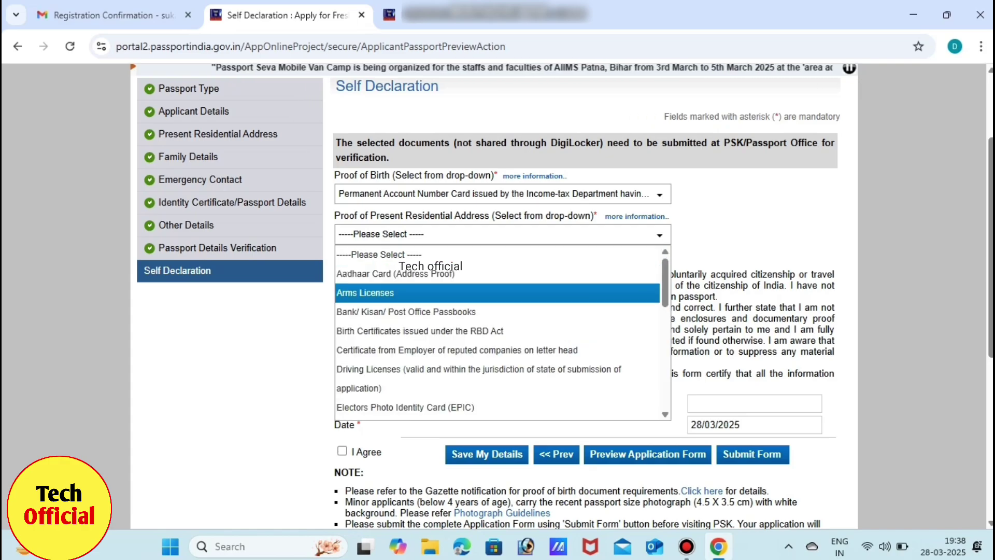
pyautogui.press('Up')
pyautogui.press('Down')
pyautogui.press('Down')
pyautogui.press('Down')
pyautogui.press('Up')
pyautogui.press('Up')
pyautogui.press('Up')
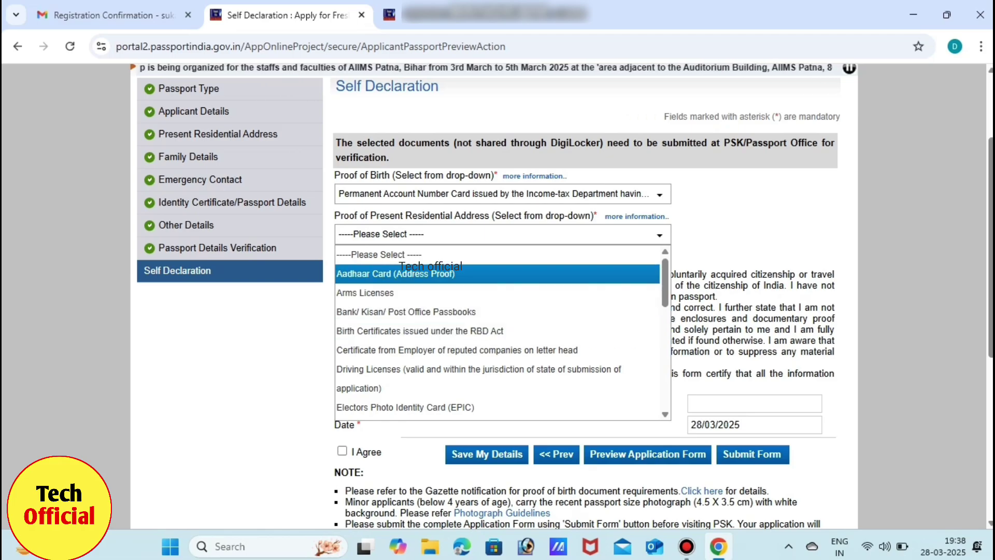
pyautogui.press('Return')
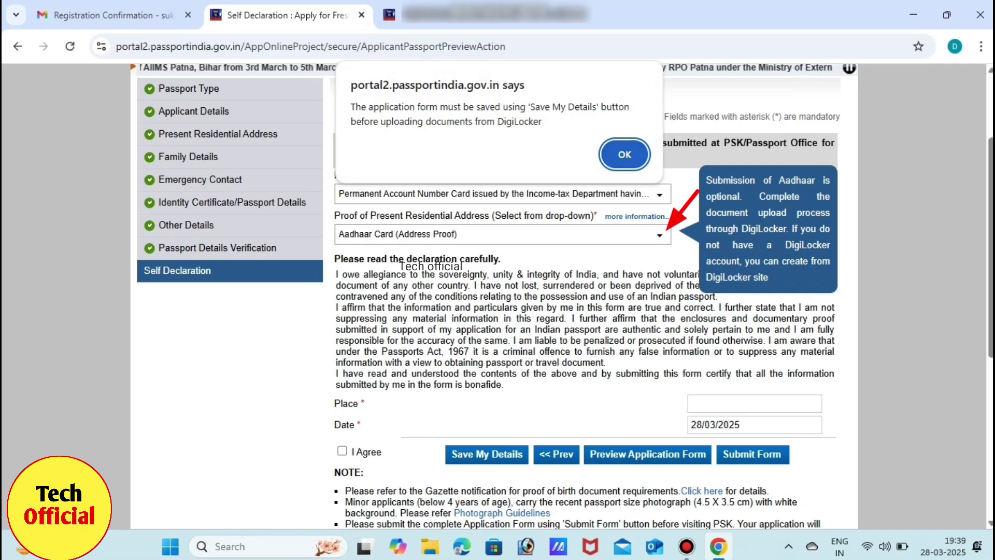
pyautogui.press('Return')
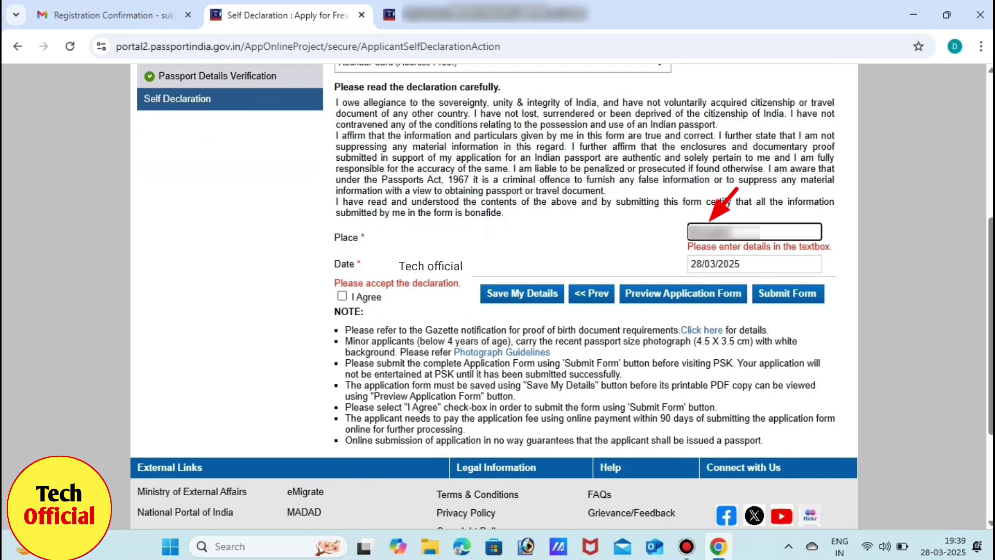
# Tick I Agree to accept the self declaration.
pyautogui.click(342, 296)
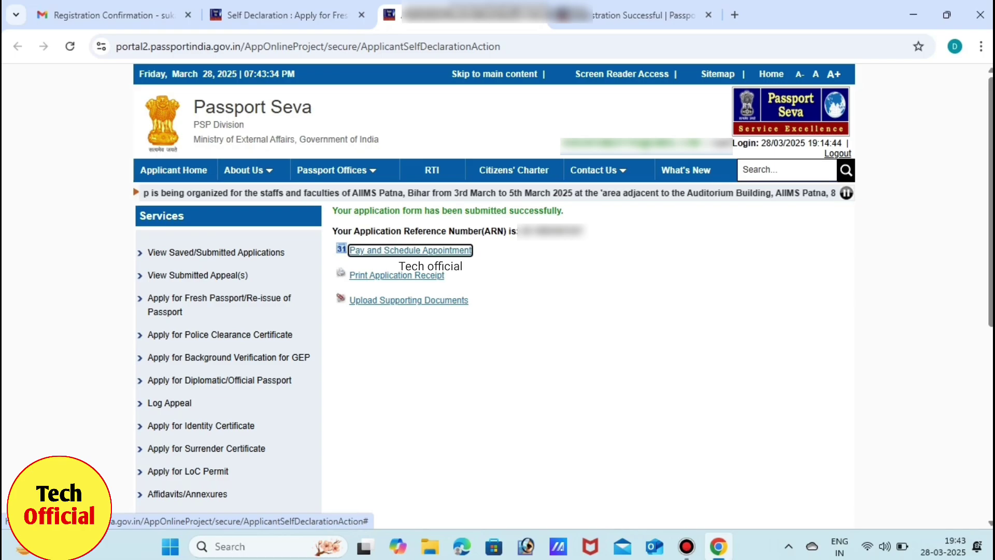
# Start Pay and Schedule Appointment, select State Bank MOPS online payment, and continue.
pyautogui.press('Return')
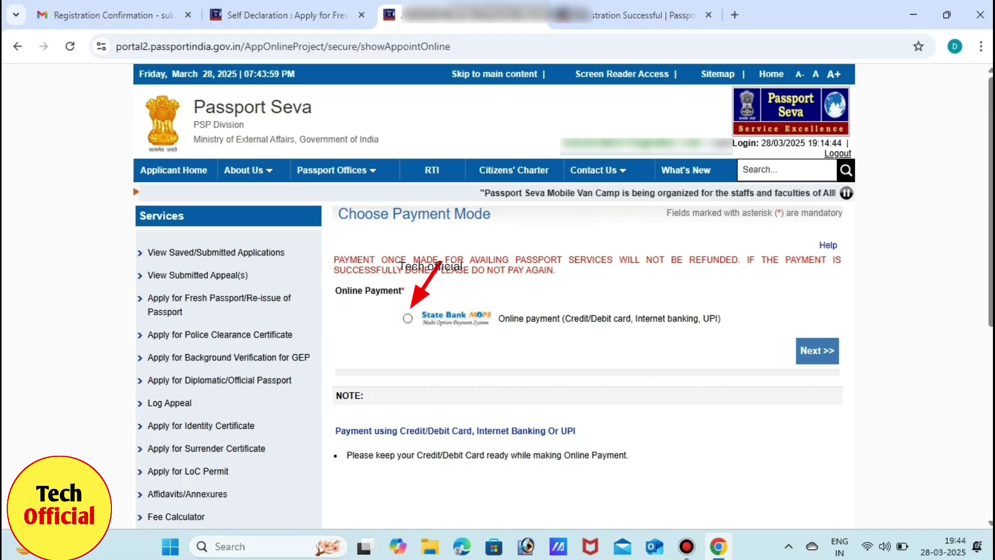
pyautogui.click(408, 318)
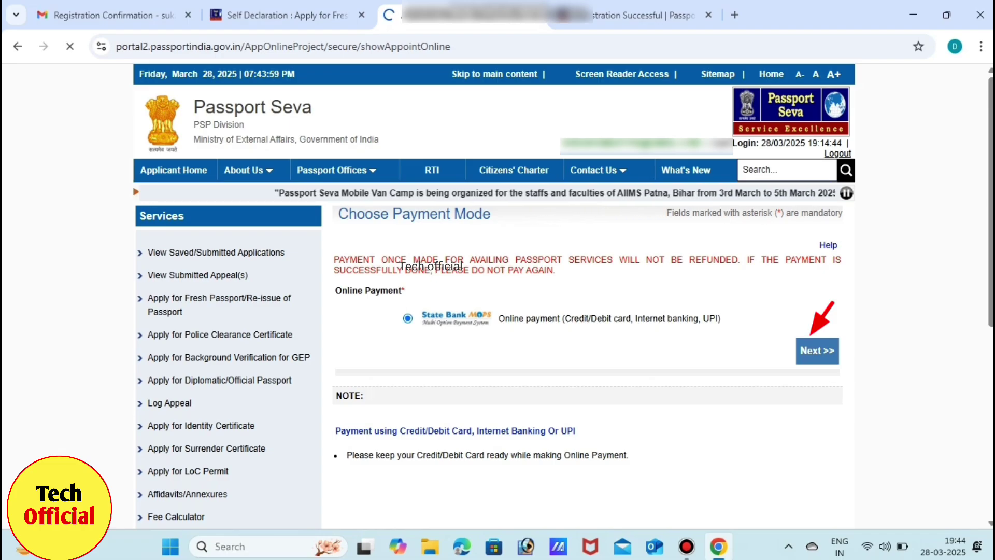
pyautogui.click(829, 356)
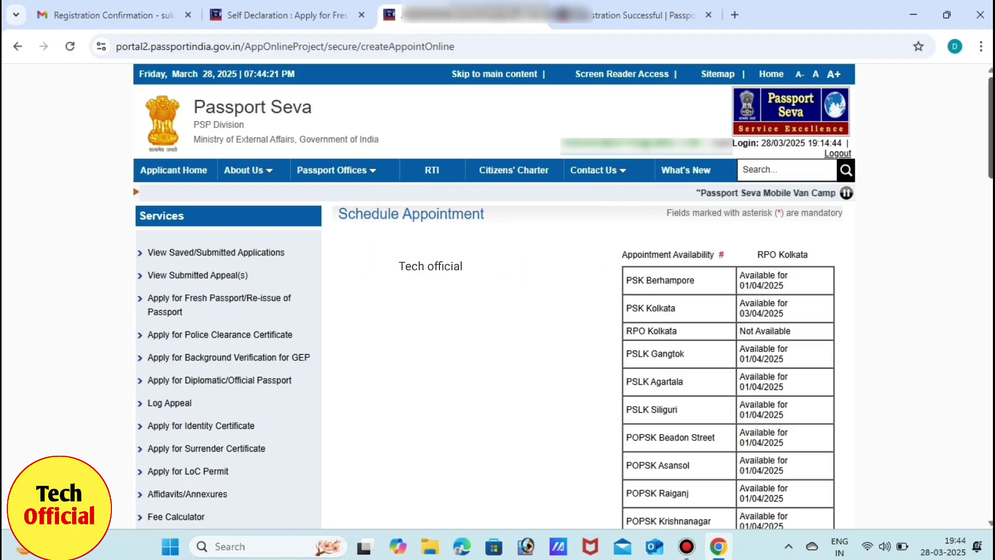
# Select PSK Kolkata as the appointment location.
pyautogui.scroll(-3, 494, 295)
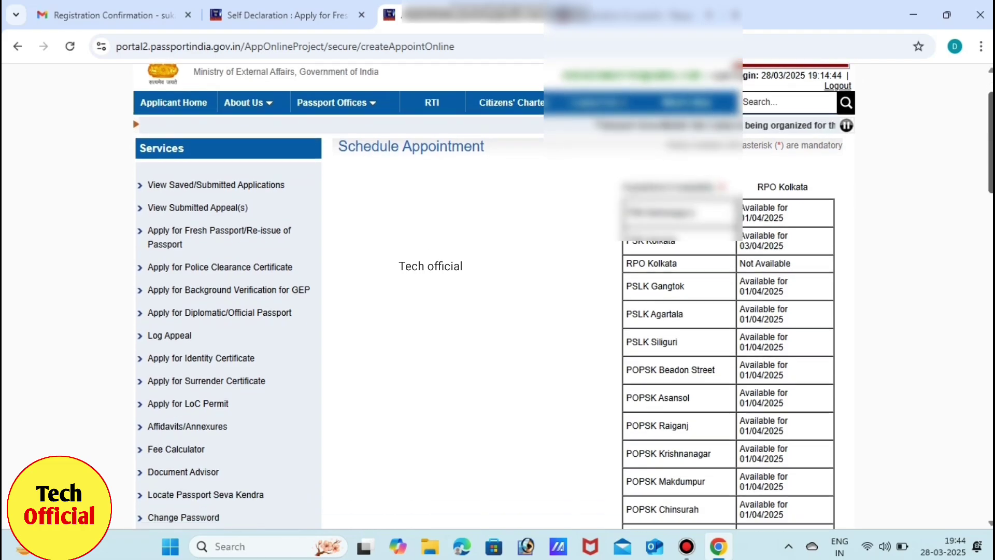
pyautogui.scroll(-8, 495, 294)
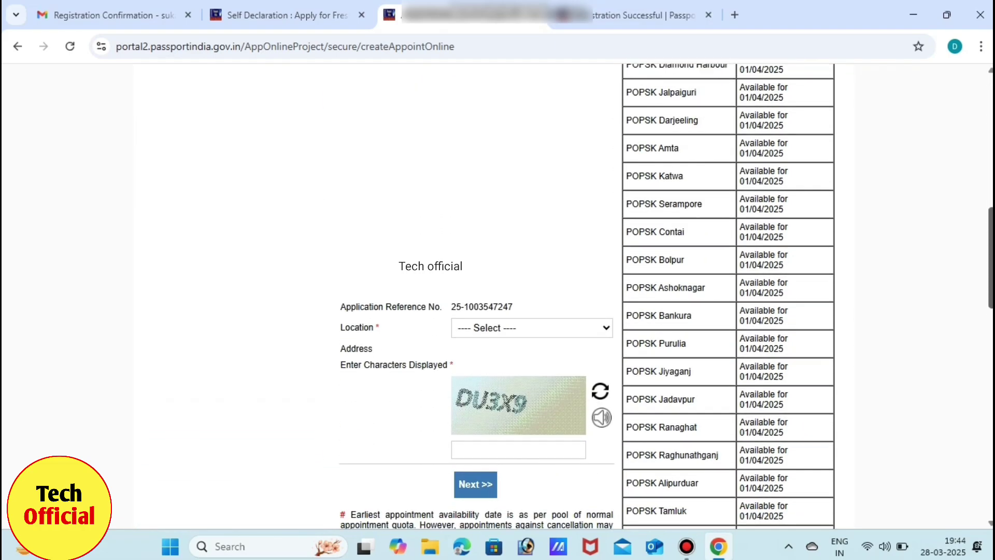
pyautogui.scroll(4, 495, 294)
pyautogui.scroll(-6, 494, 294)
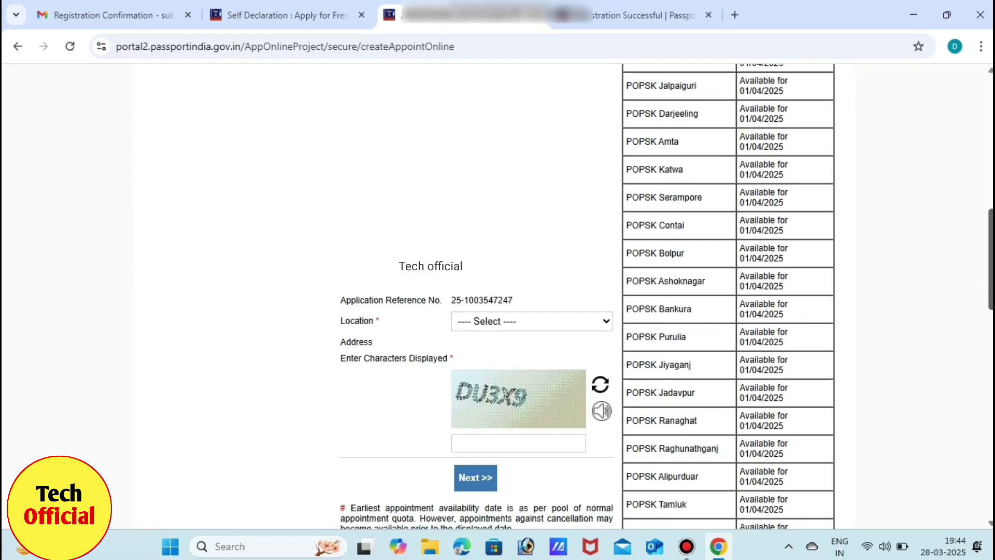
pyautogui.scroll(6, 495, 295)
pyautogui.scroll(3, 495, 295)
pyautogui.scroll(-9, 495, 294)
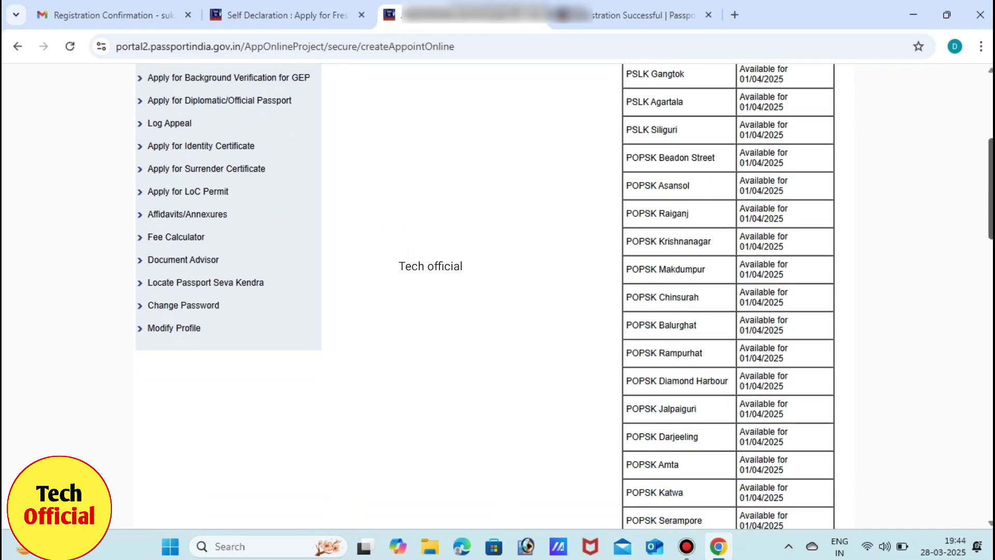
pyautogui.click(528, 232)
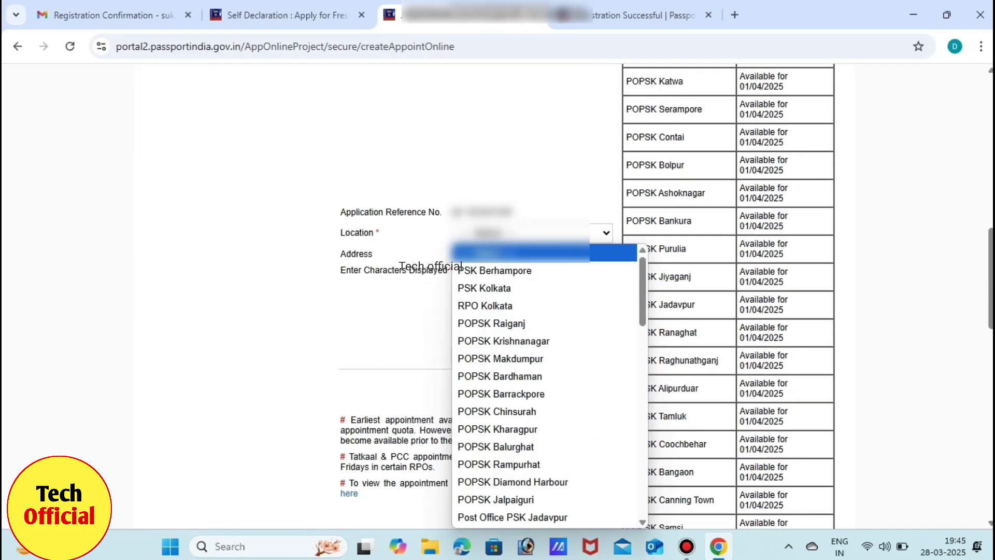
pyautogui.click(519, 288)
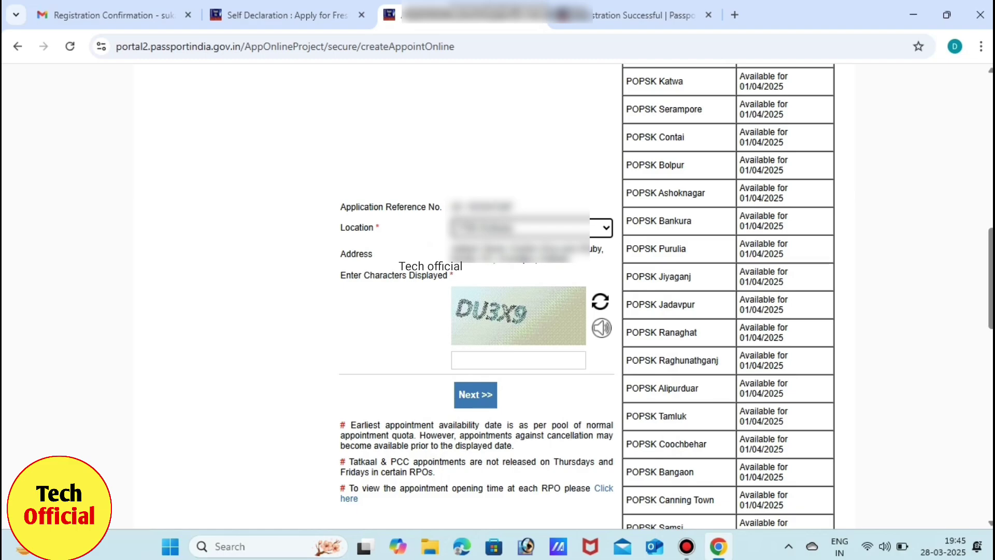
# Enter the displayed captcha characters and submit to continue to booking.
pyautogui.click(519, 359)
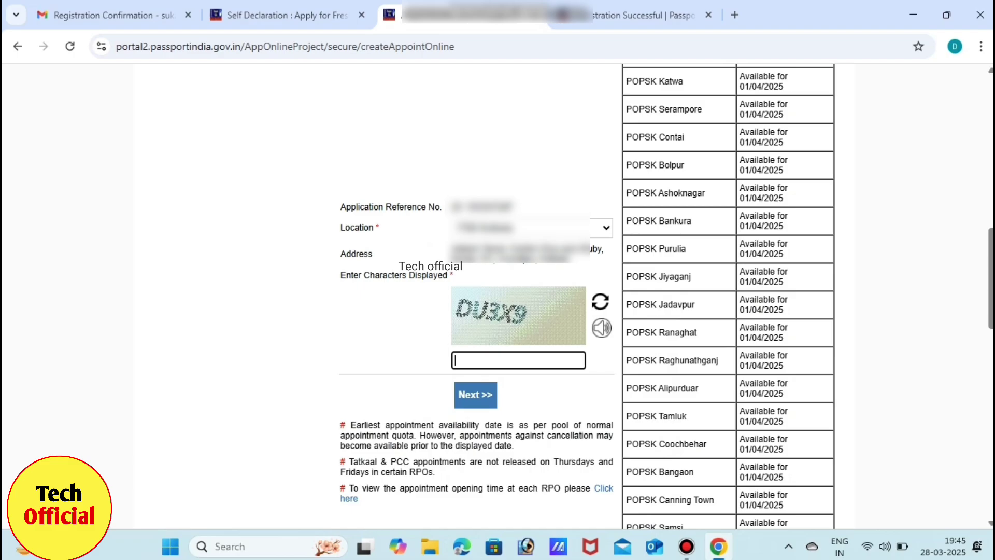
pyautogui.write('DU3X9')
pyautogui.press('Return')
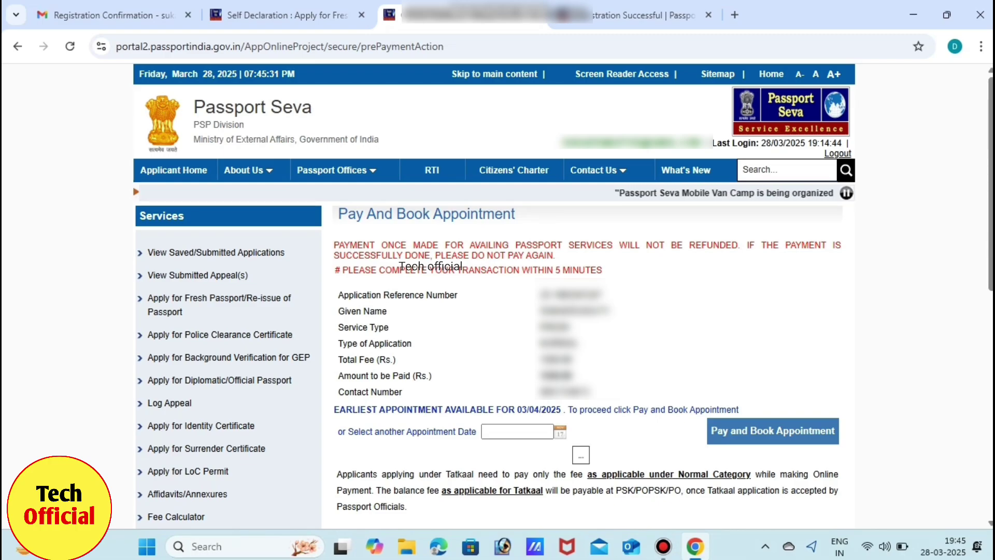
# Pick 09/04/2025 as the appointment date, then Pay and Book, acknowledging the payment caution.
pyautogui.click(517, 432)
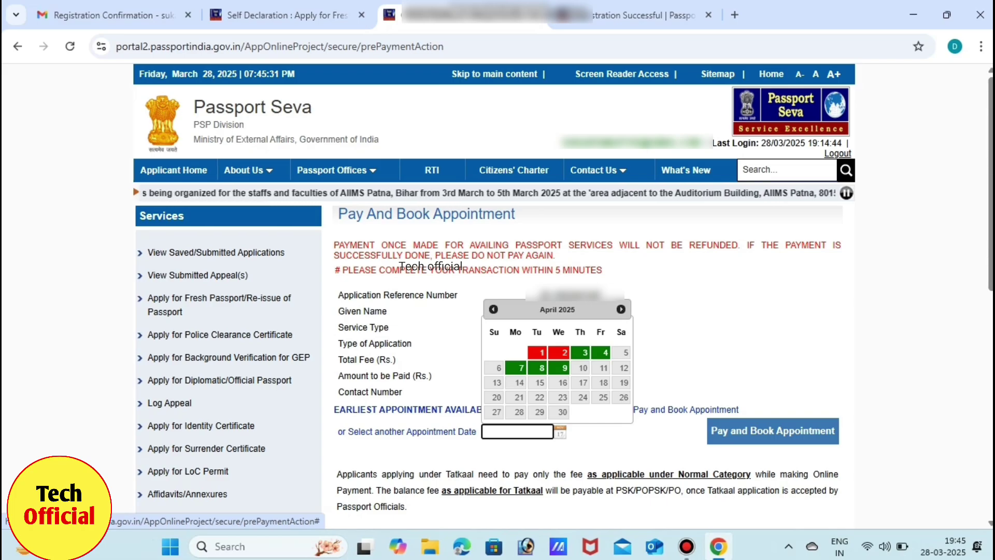
pyautogui.click(565, 368)
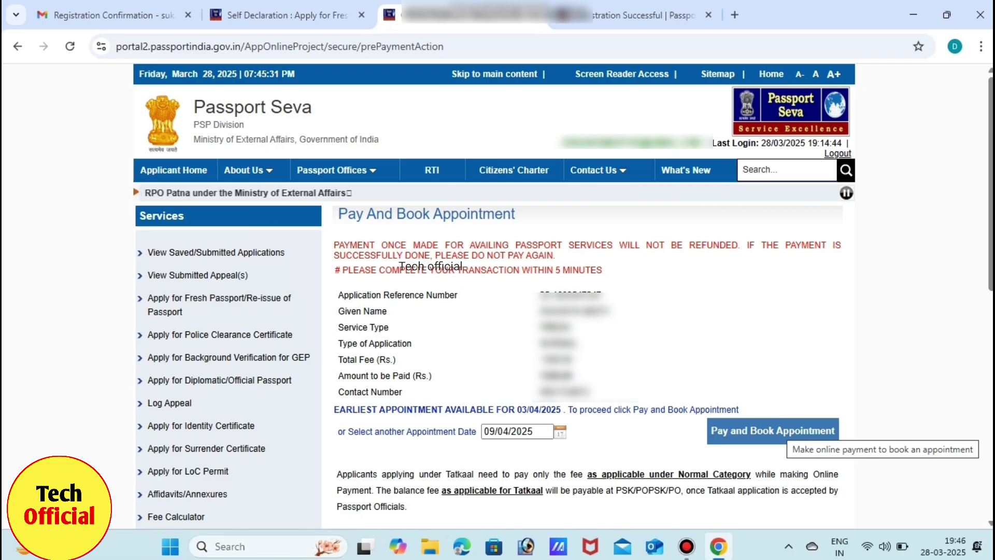
pyautogui.click(782, 437)
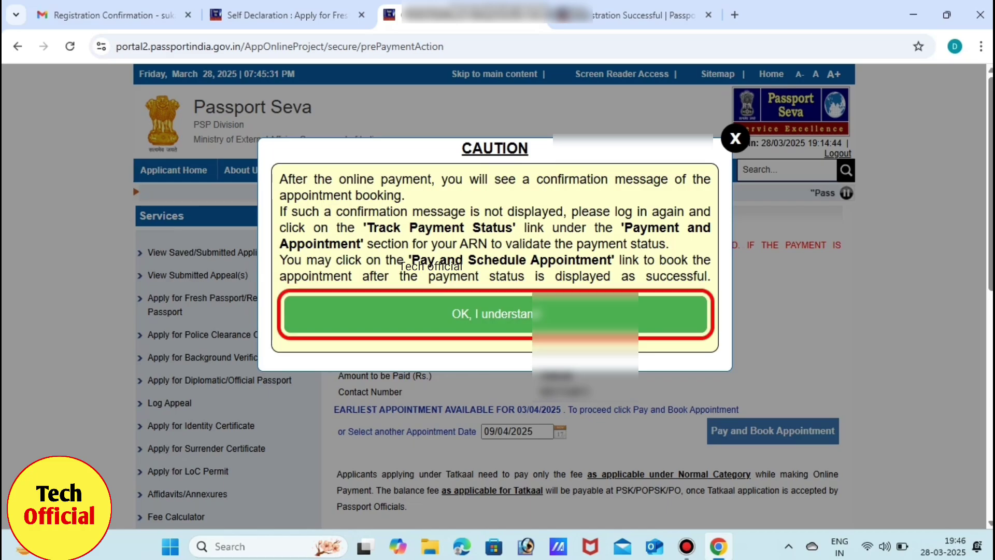
pyautogui.press('Return')
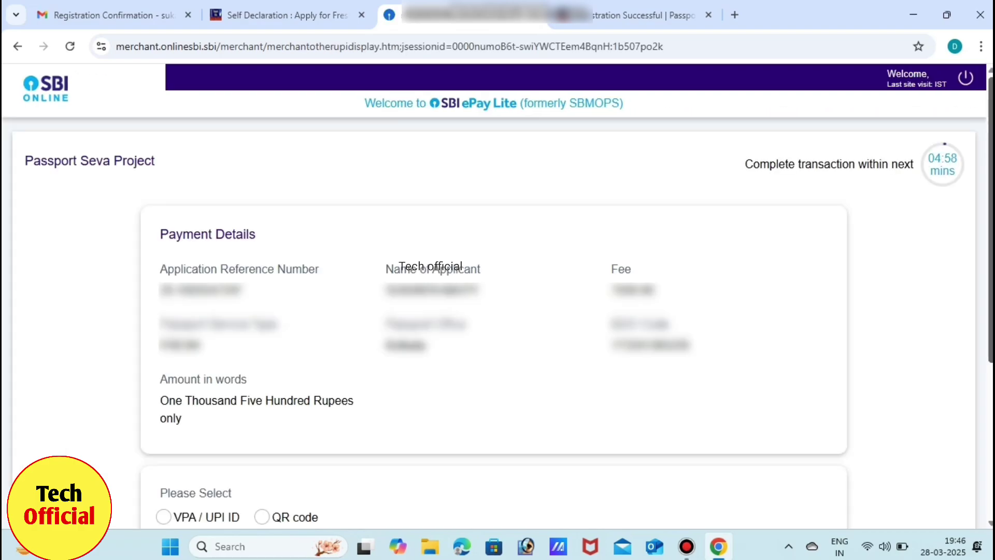
# Choose the UPI QR code option to pay the 1500-rupee fee.
pyautogui.scroll(-5, 498, 304)
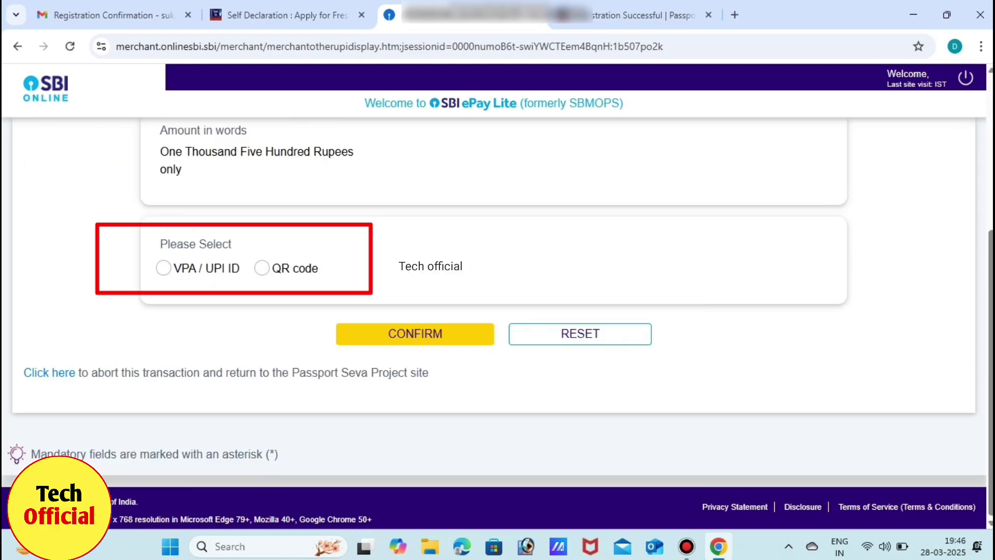
pyautogui.click(262, 268)
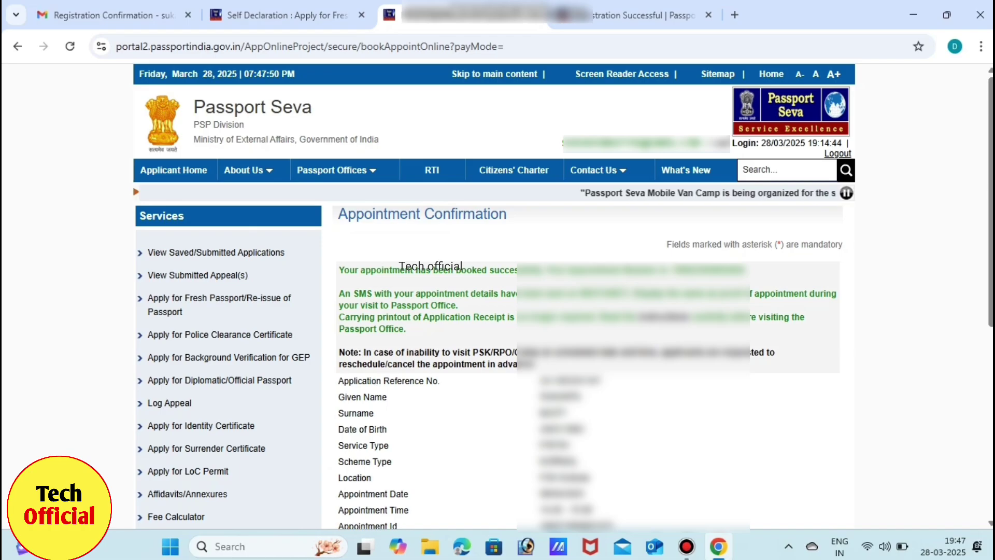
# Open the application receipt for printing, then go to View Saved/Submitted Applications.
pyautogui.scroll(-6, 492, 295)
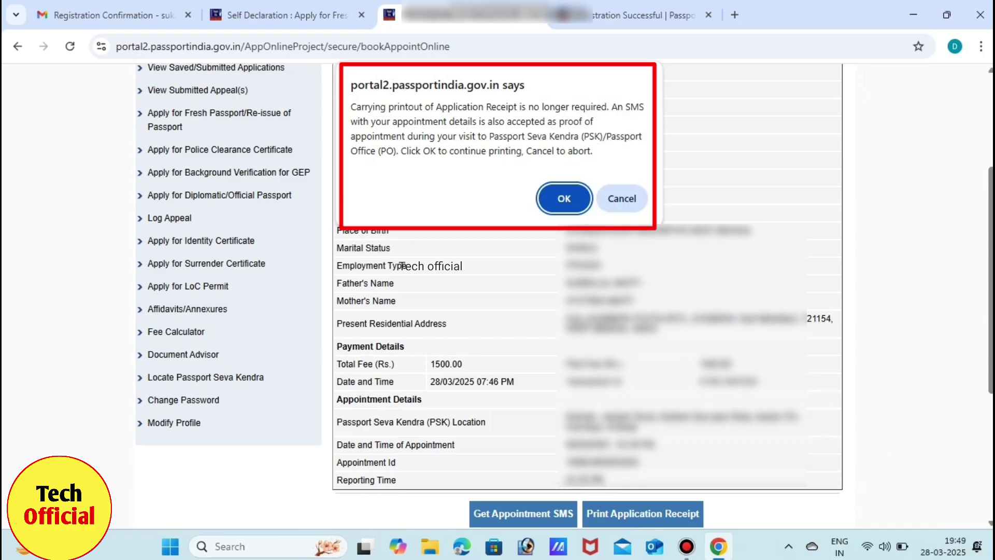
pyautogui.press('Return')
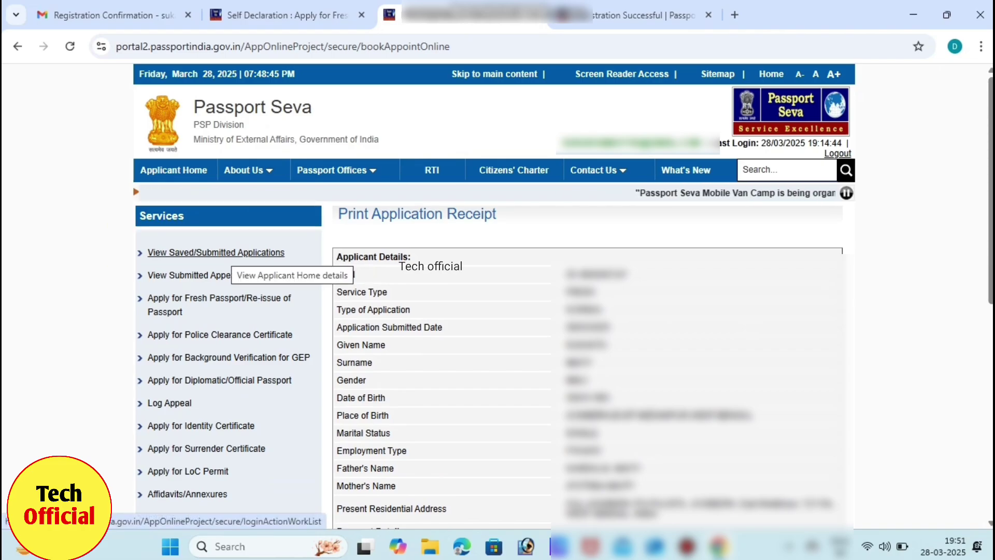
pyautogui.click(228, 254)
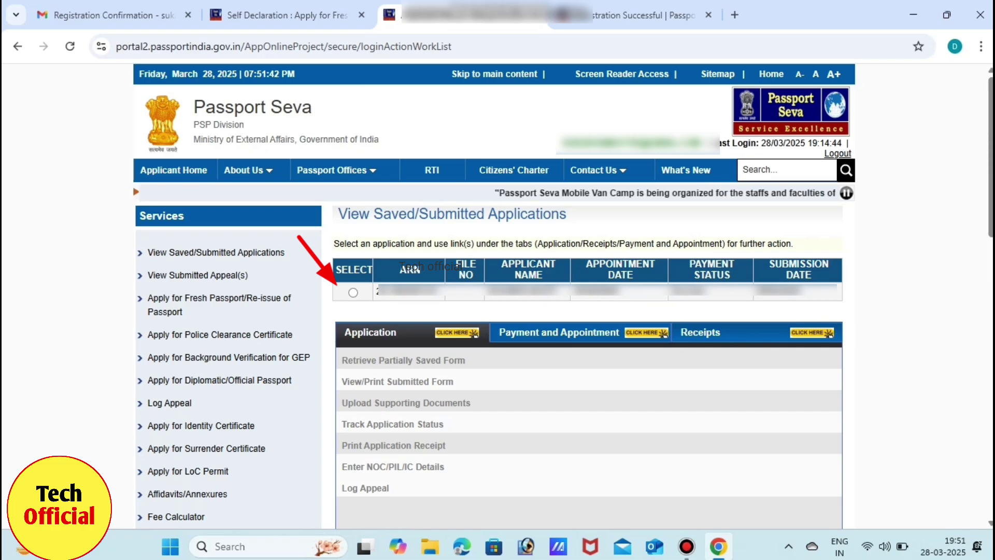
# Select the submitted application in the View Saved/Submitted Applications table.
pyautogui.click(353, 292)
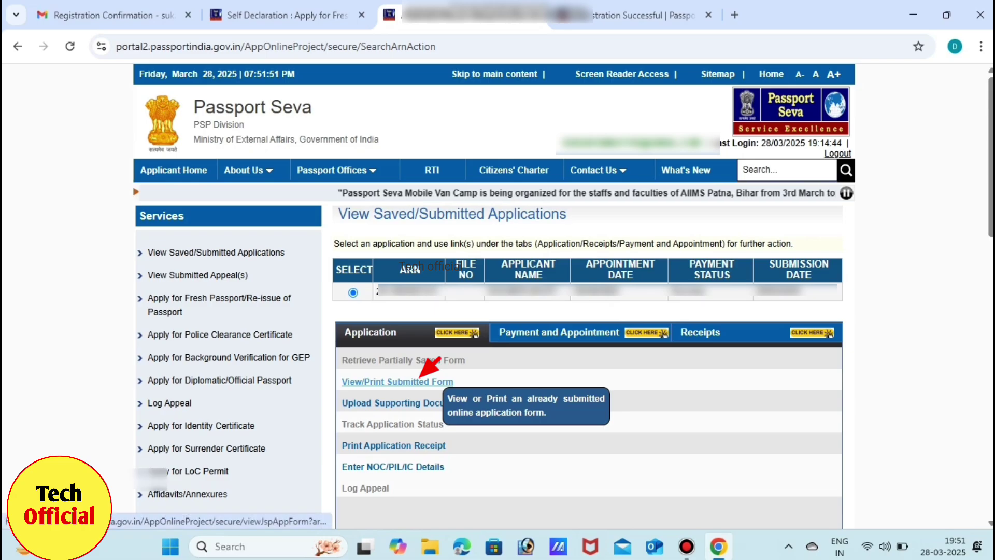
# Open the submitted application form via View/Print Submitted Form.
pyautogui.click(398, 381)
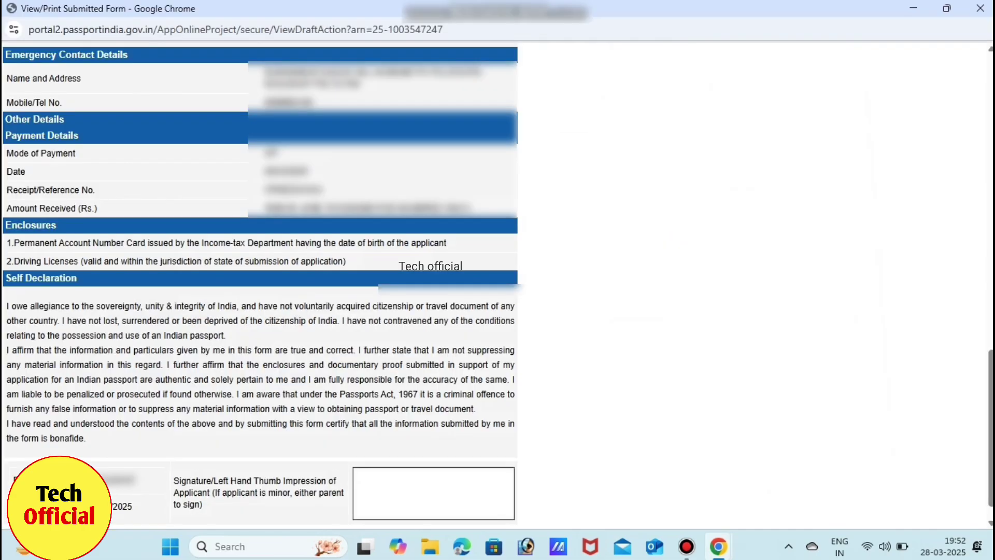